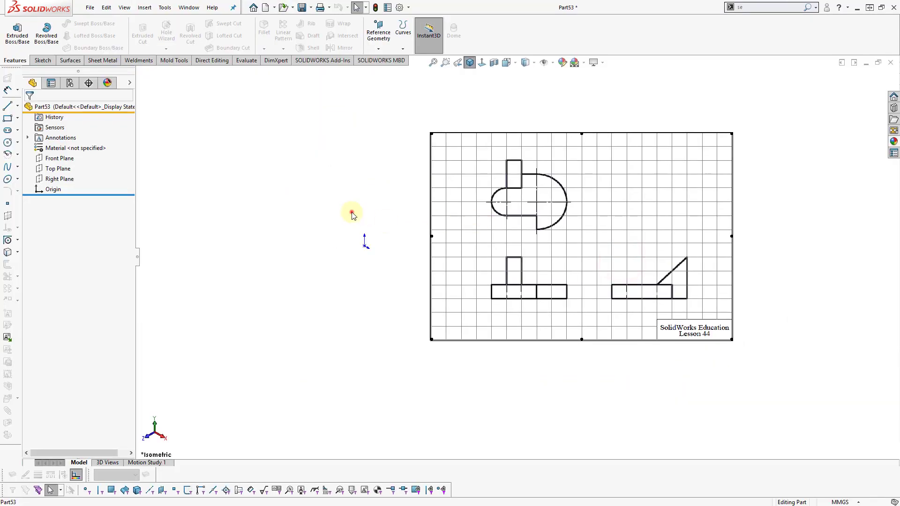
Select the Top Plane and start Sketch1 on it.
click(352, 212)
click(52, 169)
click(61, 154)
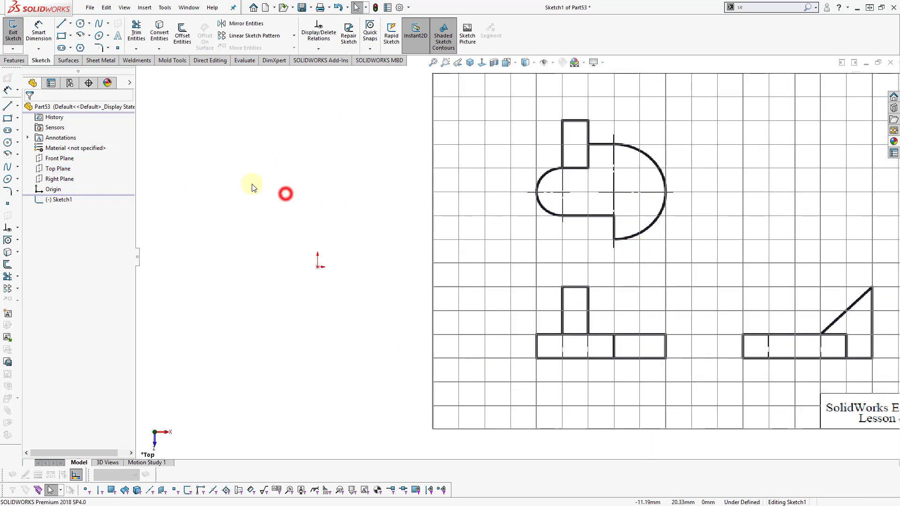
Draw a horizontal slot from the origin and explode it into separate lines and arcs.
click(61, 47)
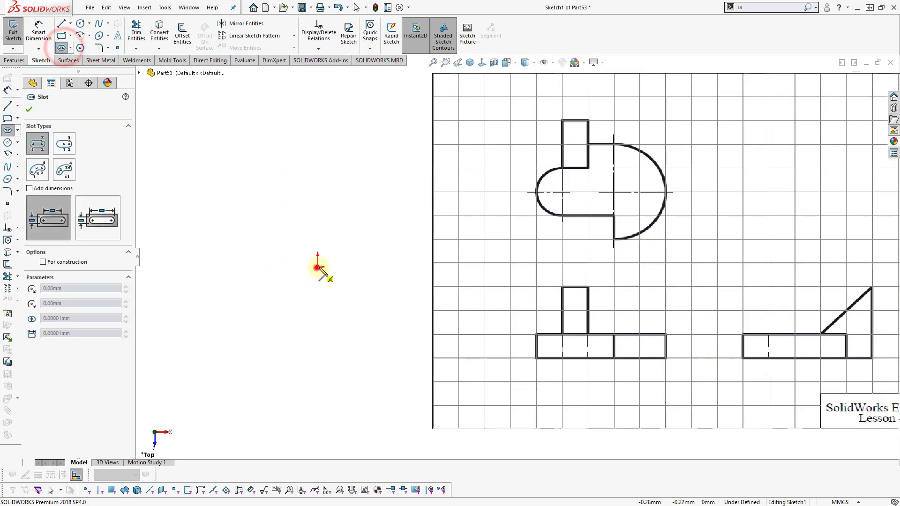
click(318, 266)
click(396, 267)
click(396, 226)
click(580, 273)
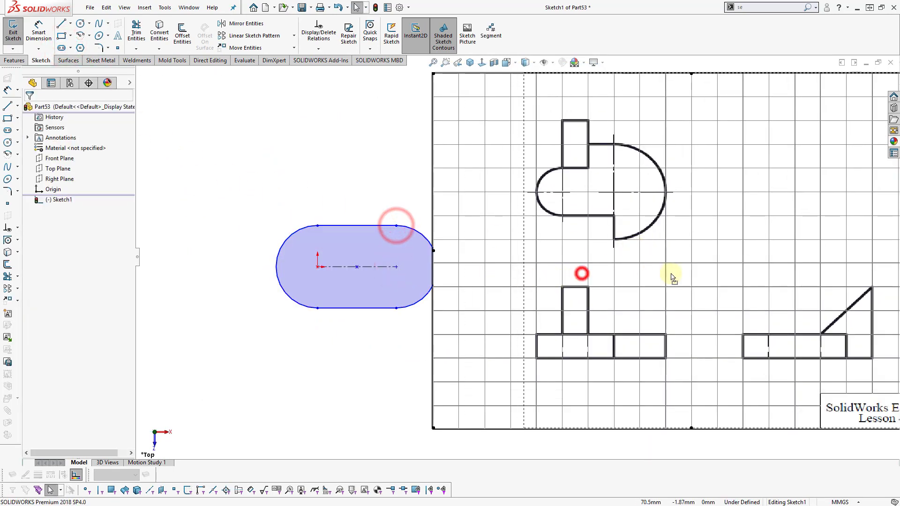
scroll(670, 278, up, 2)
click(445, 241)
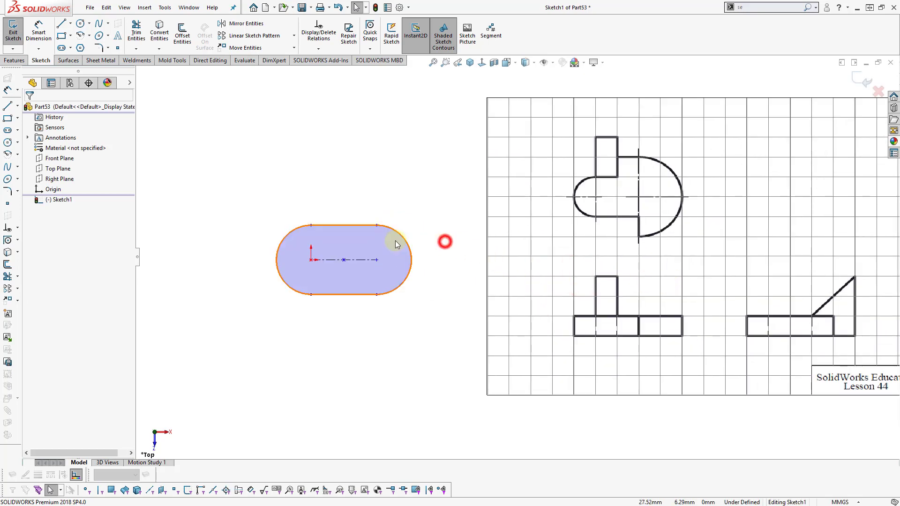
right_click(401, 238)
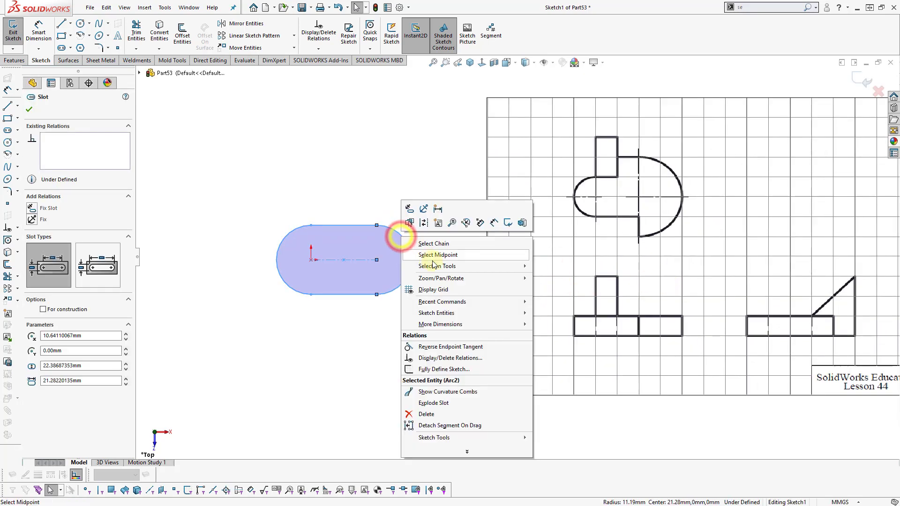
click(457, 404)
Draw a circle of radius about 18.19 centred on the slot's right arc centre.
right_drag(431, 311, 393, 267)
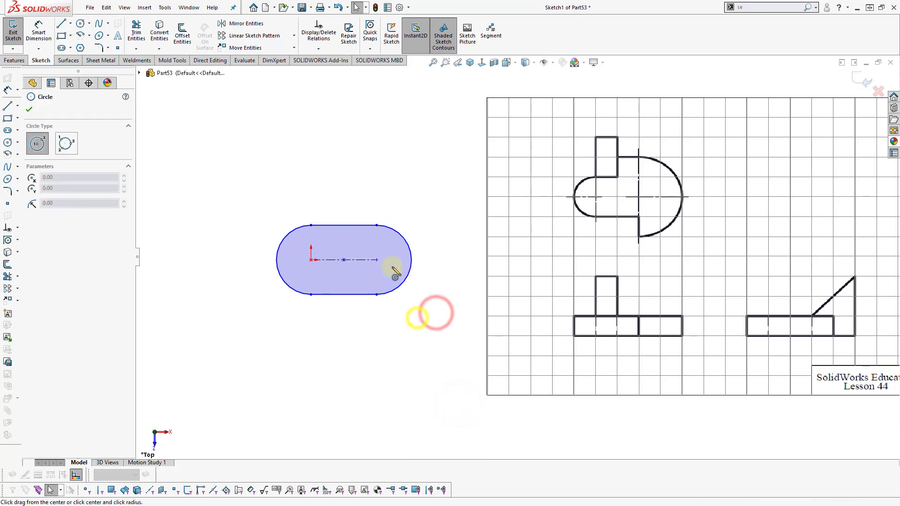
click(377, 260)
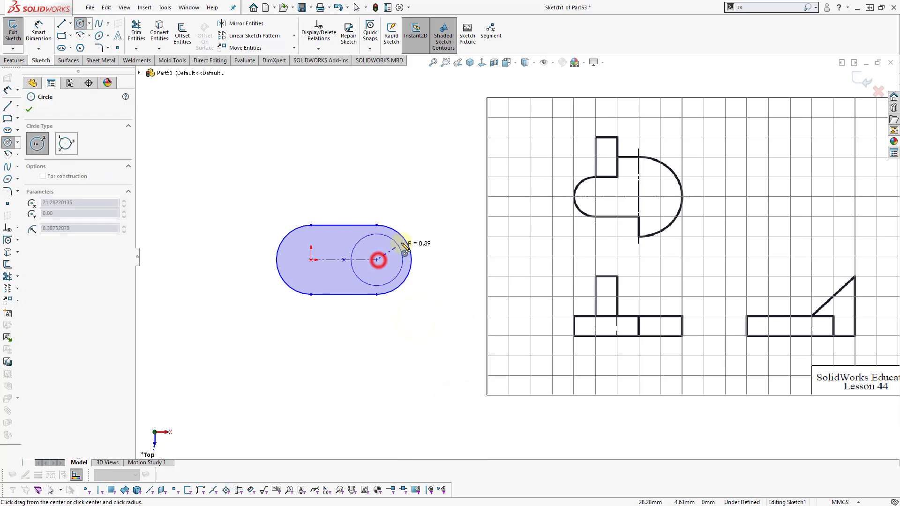
click(416, 218)
scroll(408, 267, down, 2)
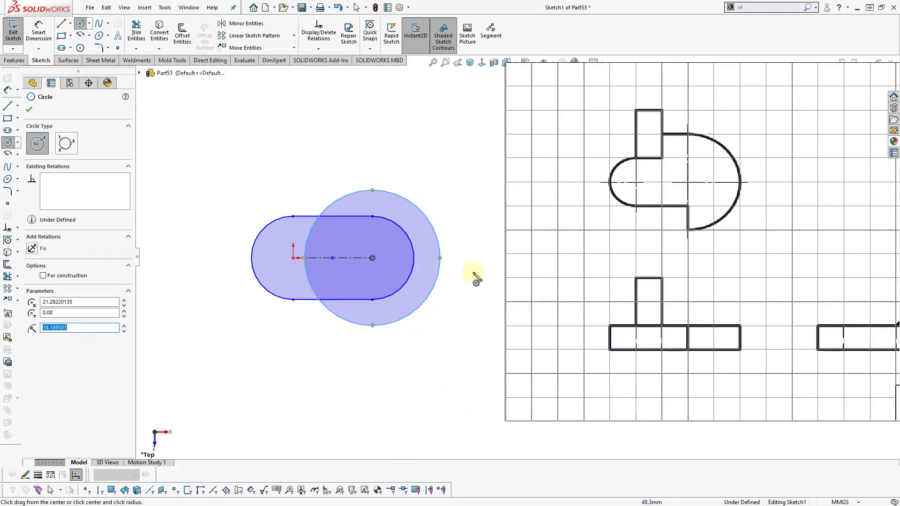
right_drag(413, 307, 382, 305)
Draw a vertical line from the slot's bottom edge down to the circle.
click(372, 299)
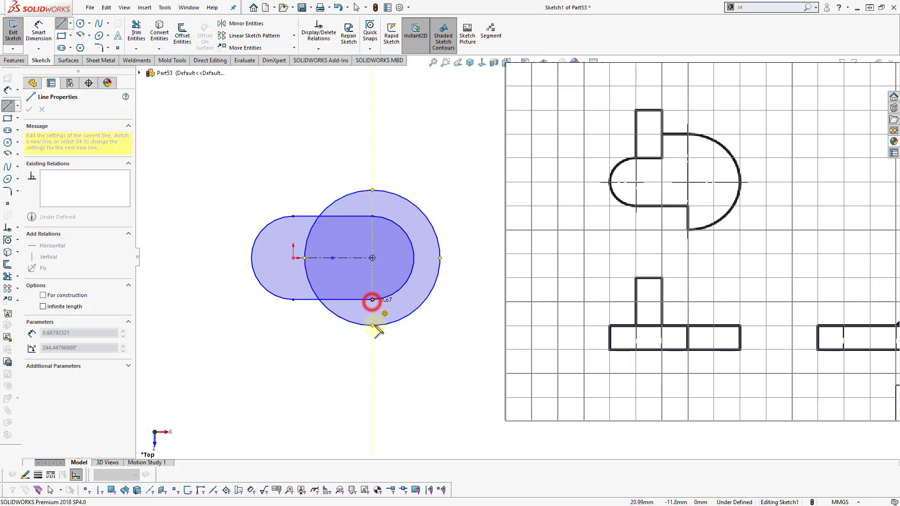
click(372, 325)
key(Escape)
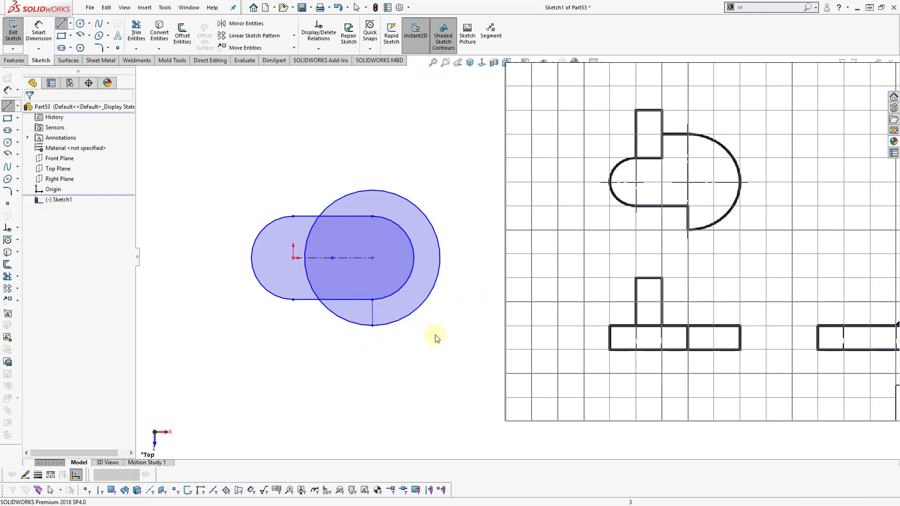
click(441, 336)
Draw a vertical step and a horizontal line from the slot's top to the circle's top.
right_drag(372, 298, 345, 223)
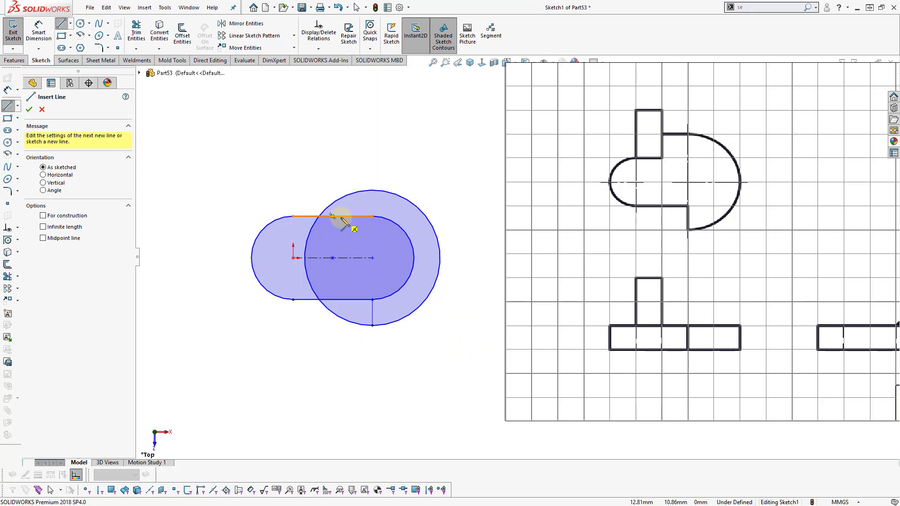
click(332, 216)
click(341, 188)
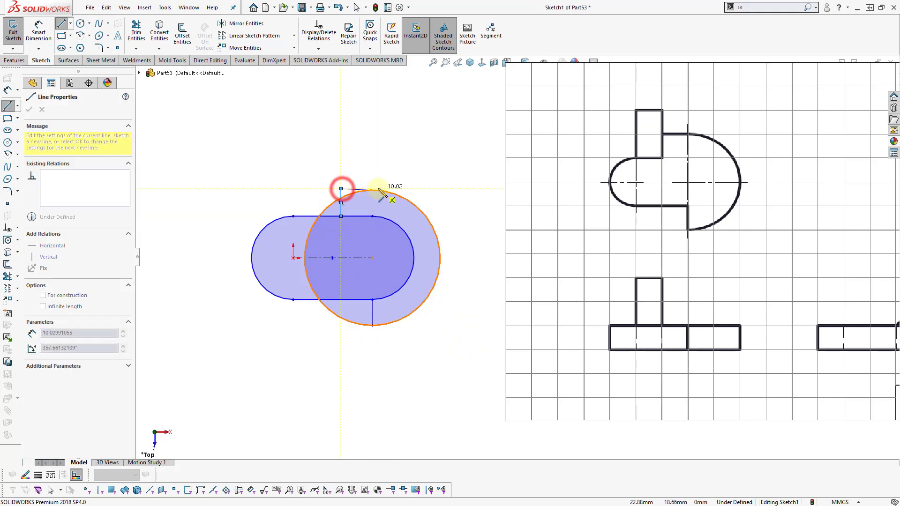
click(373, 190)
key(Escape)
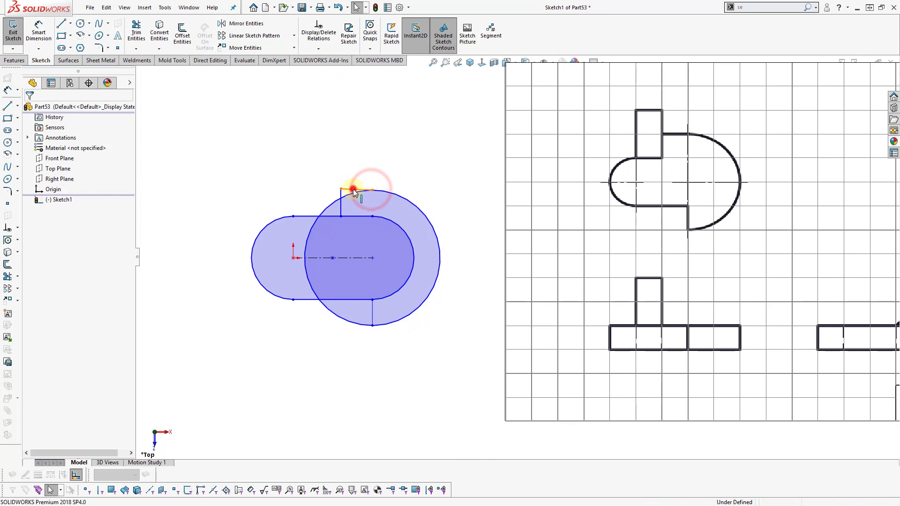
click(356, 188)
click(380, 147)
click(352, 133)
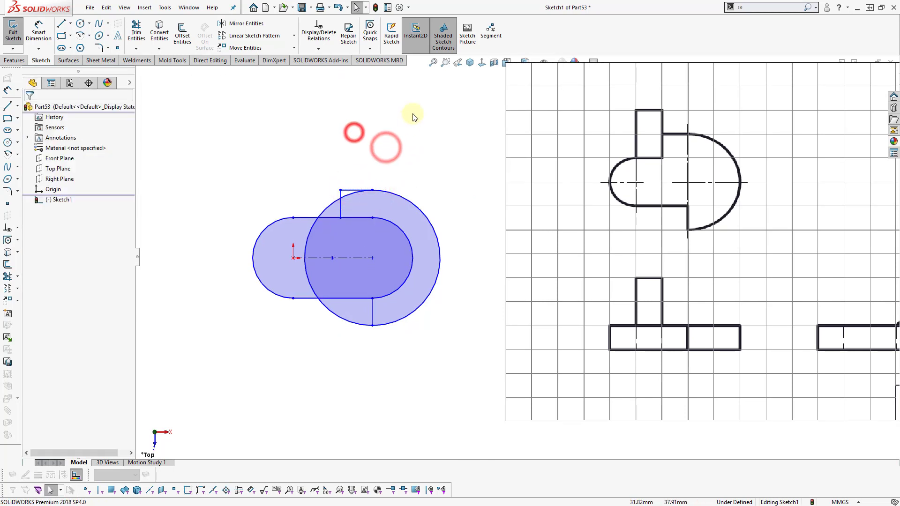
right_drag(413, 113, 379, 173)
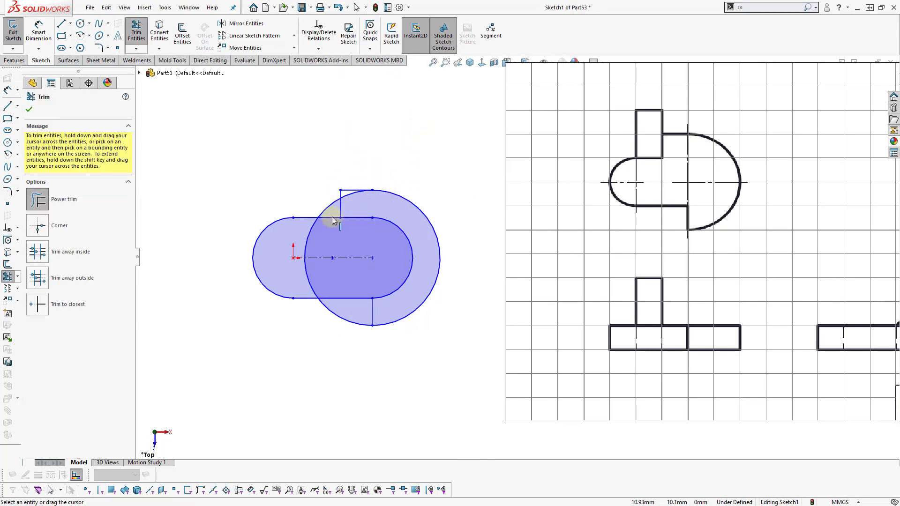
Power-trim the extra circle arcs and the slot's right arc to leave one closed profile.
drag(329, 211, 354, 207)
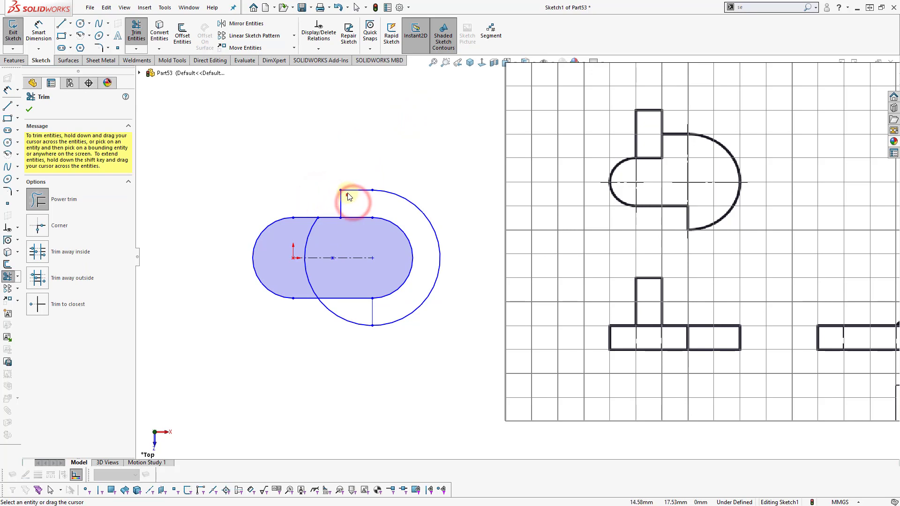
drag(325, 245, 308, 272)
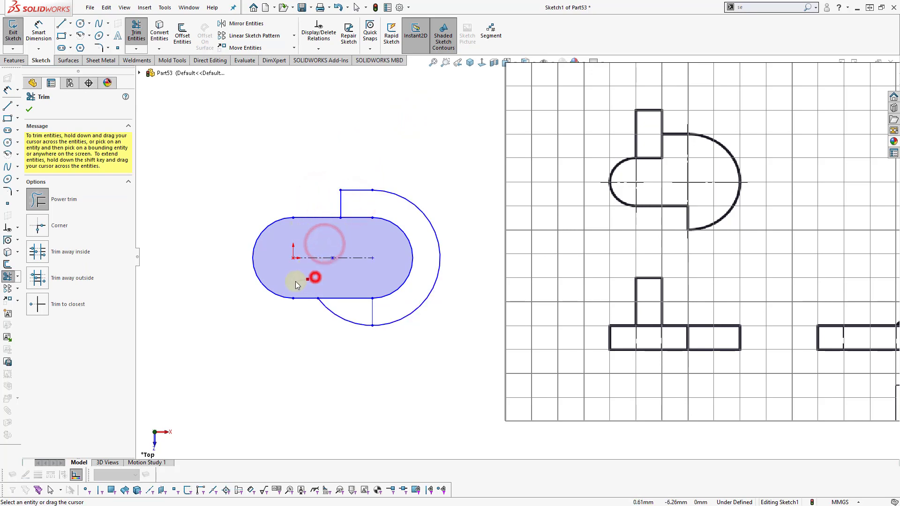
drag(335, 353, 355, 323)
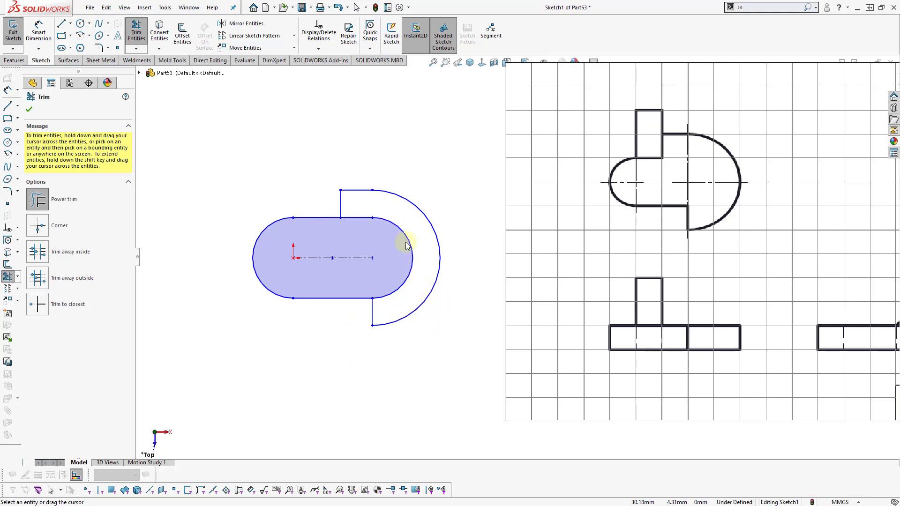
drag(360, 217, 395, 224)
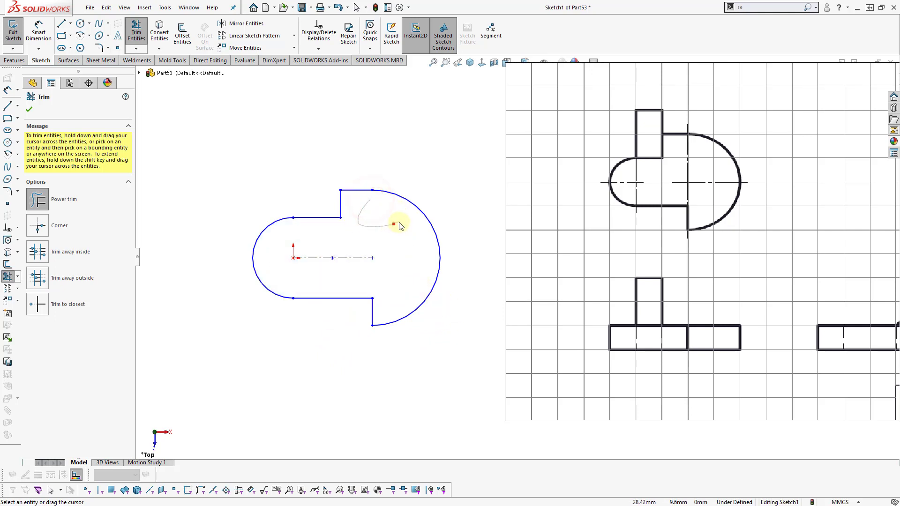
key(Escape)
right_drag(458, 344, 458, 372)
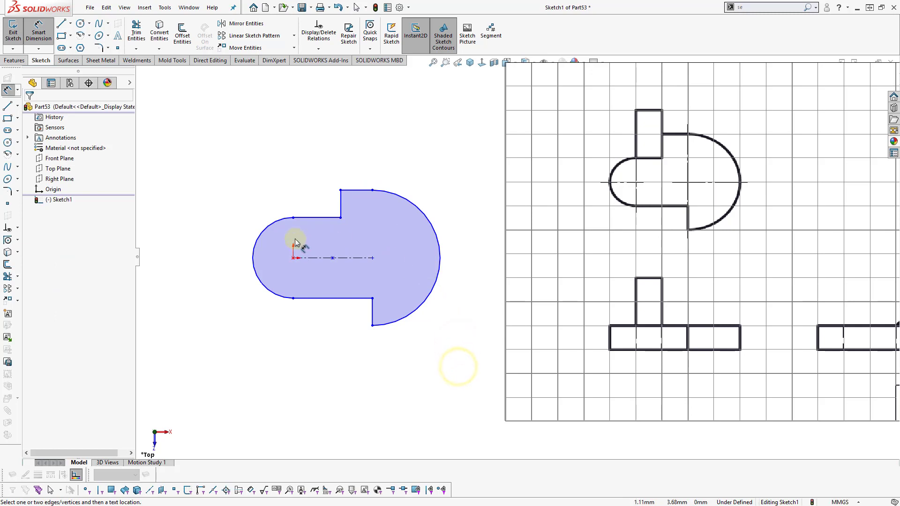
Dimension the left arc to R10 and the large right arc to R20.
click(282, 218)
click(246, 207)
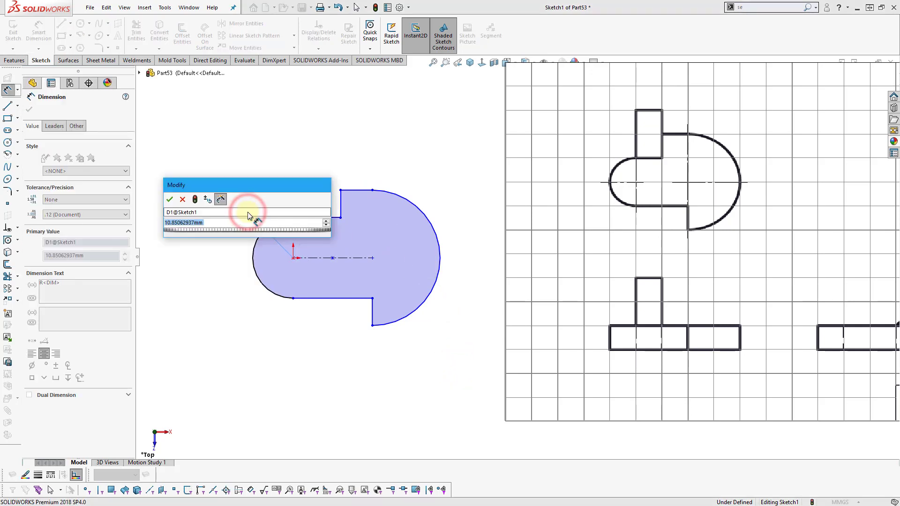
text(10)
key(Return)
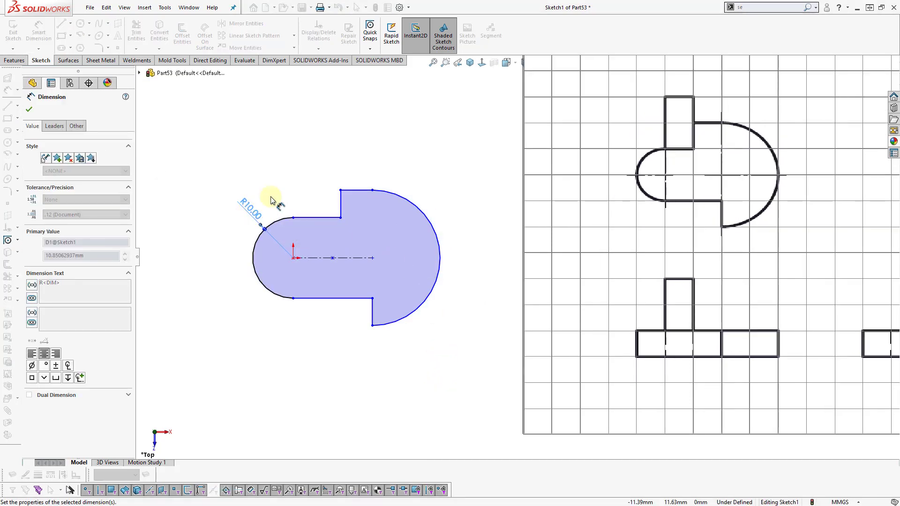
key(Escape)
click(578, 234)
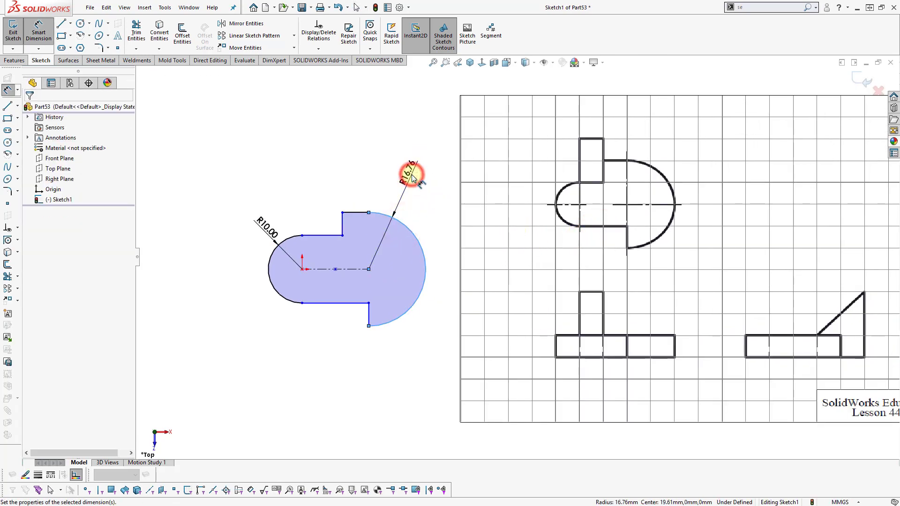
click(412, 174)
text(20)
key(Return)
click(382, 178)
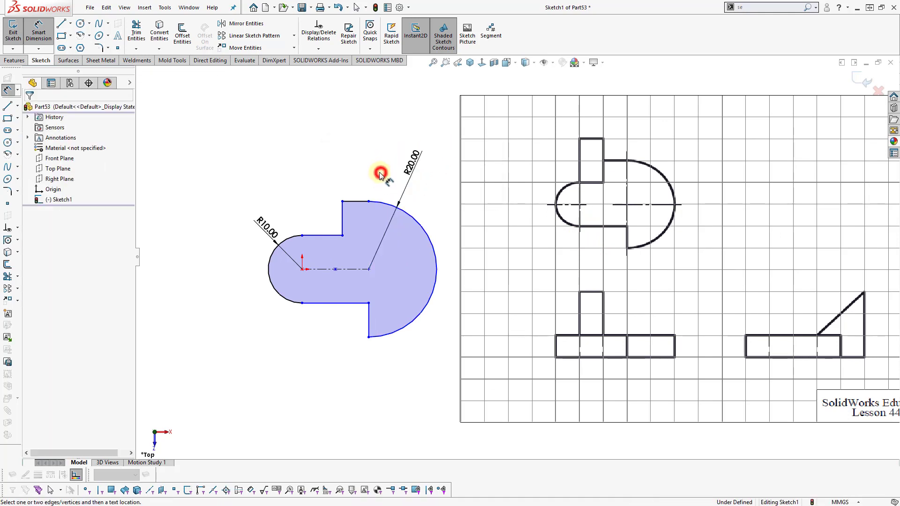
Dimension the notch's vertical step line to 10.
click(344, 218)
click(298, 186)
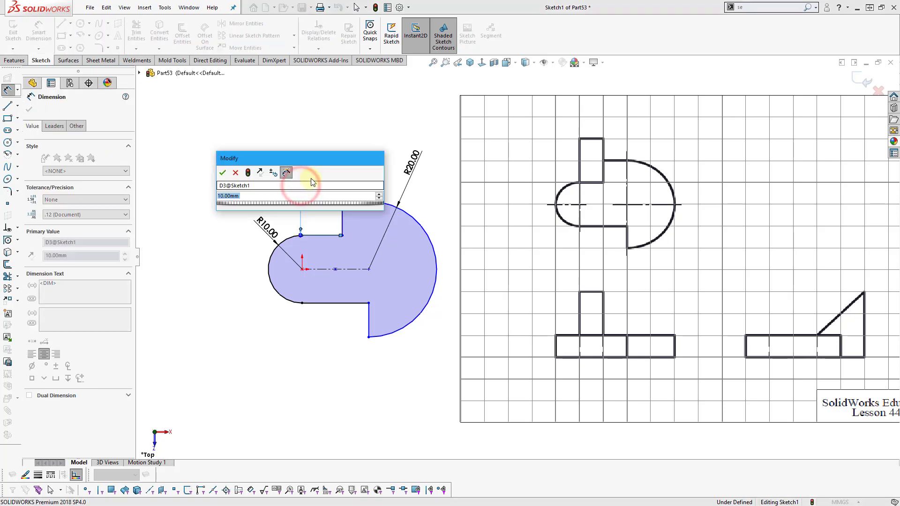
click(222, 173)
click(186, 263)
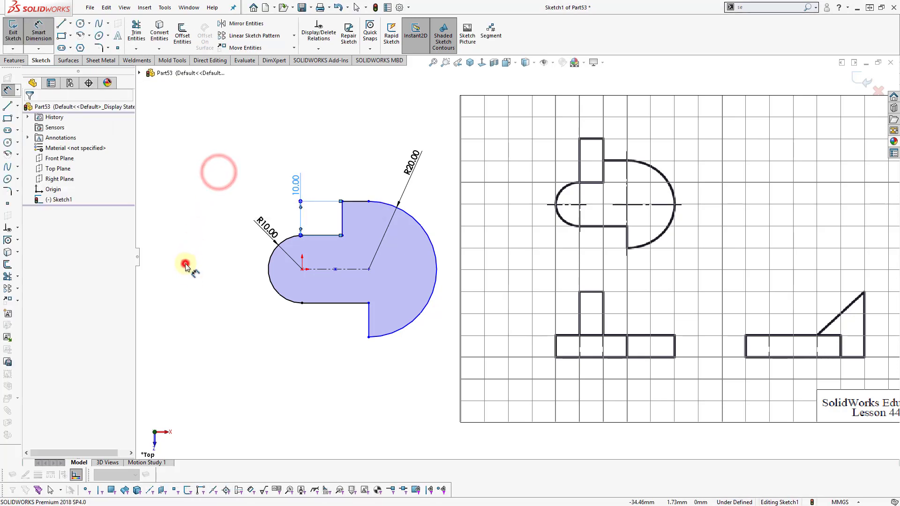
click(313, 381)
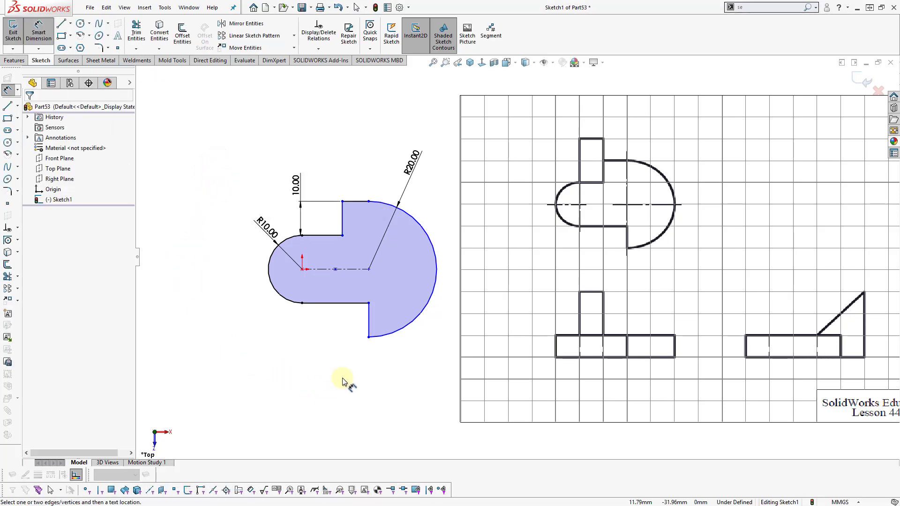
Dimension the centerline between the arc centres to 20.
click(352, 270)
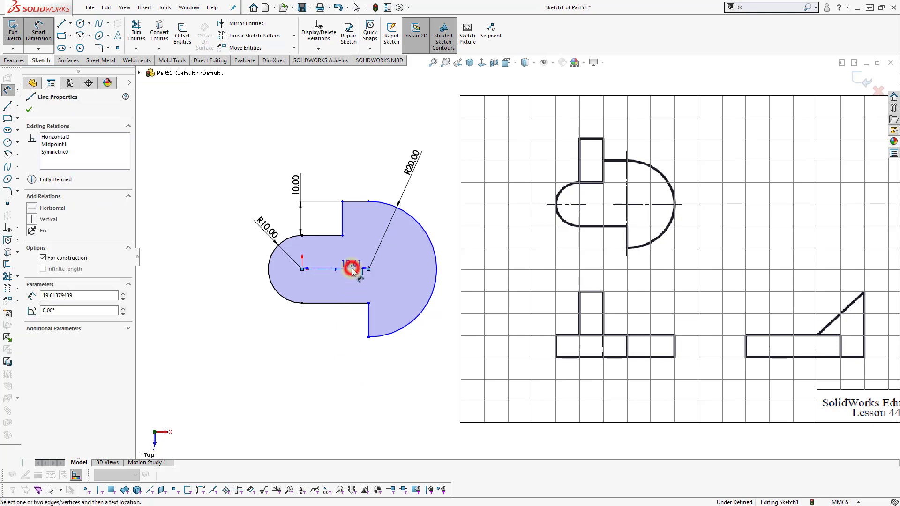
click(325, 368)
text(20)
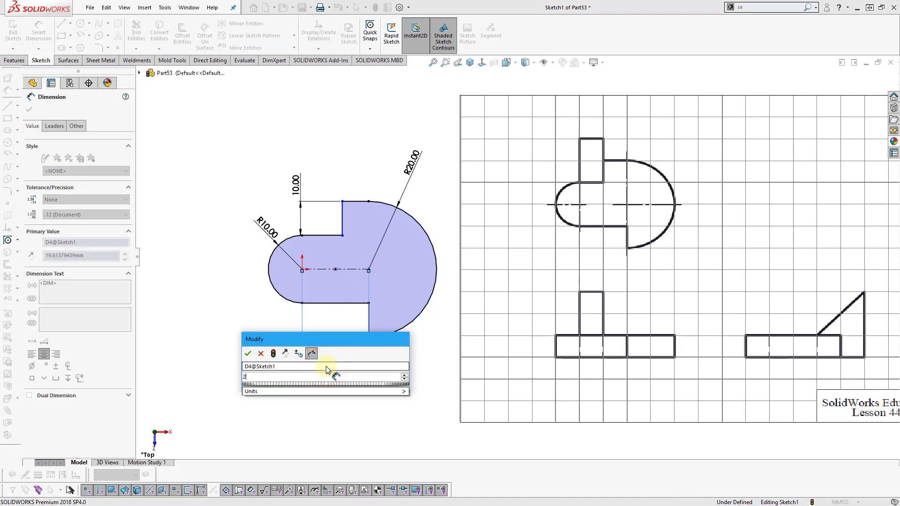
key(Return)
click(349, 392)
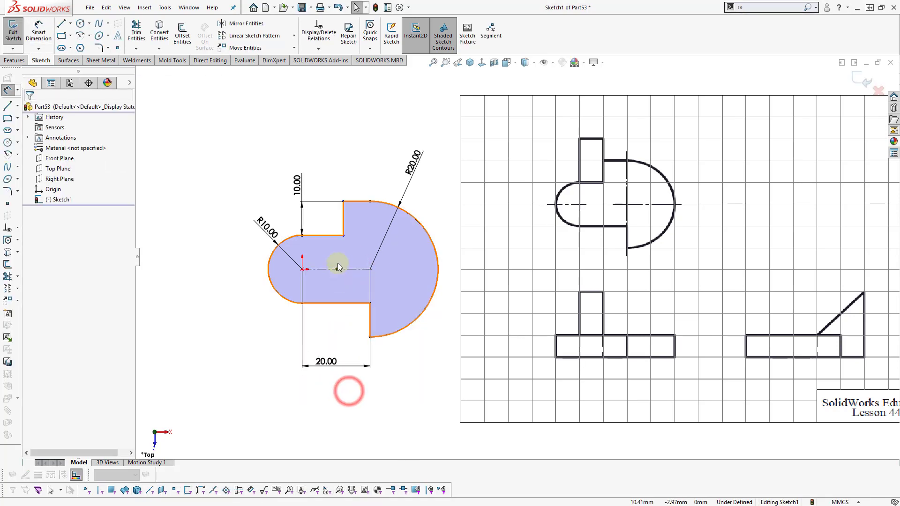
Reshape the notch corner and make its top and side edges equal length.
drag(343, 234, 334, 235)
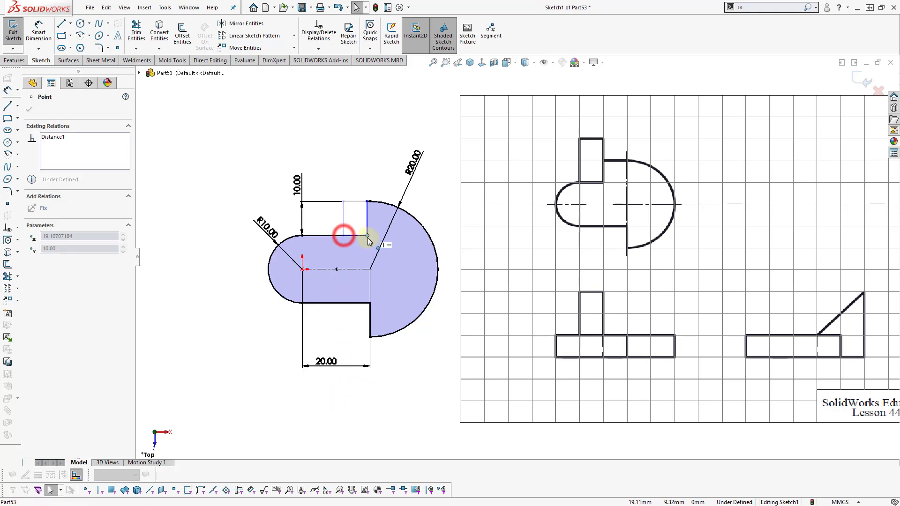
click(345, 161)
click(349, 201)
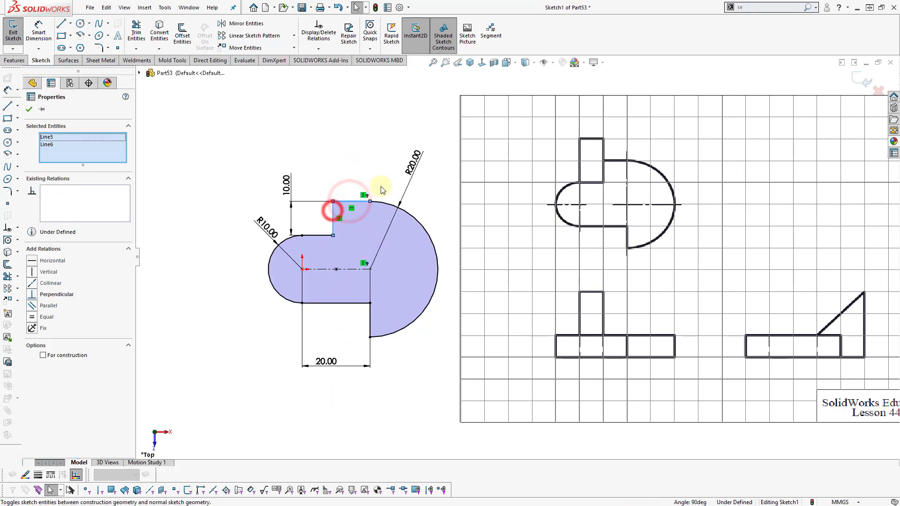
click(431, 170)
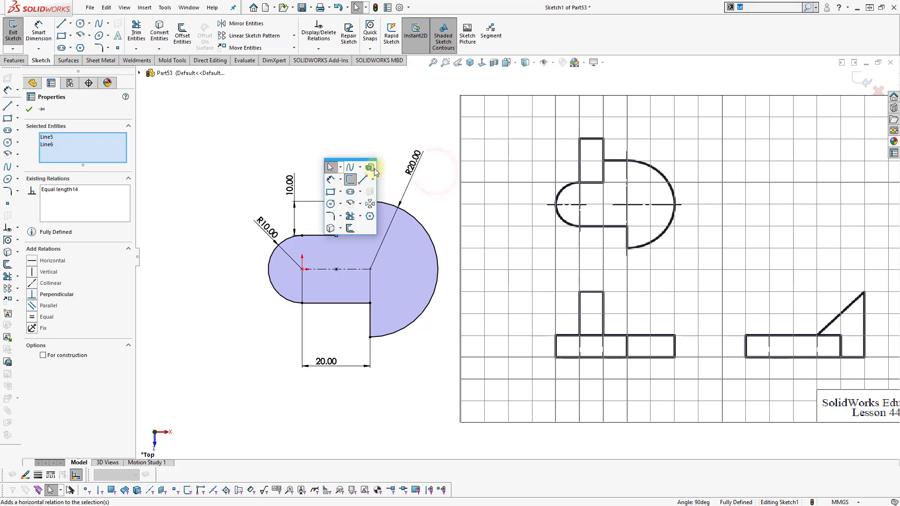
click(373, 166)
key(e)
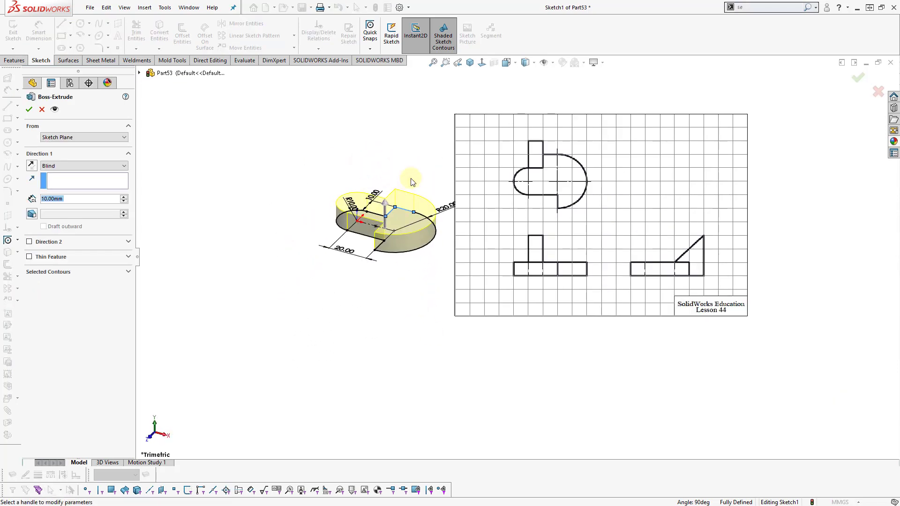
Accept the 10 mm Boss-Extrude and start a new sketch on the notch face.
click(28, 110)
click(265, 215)
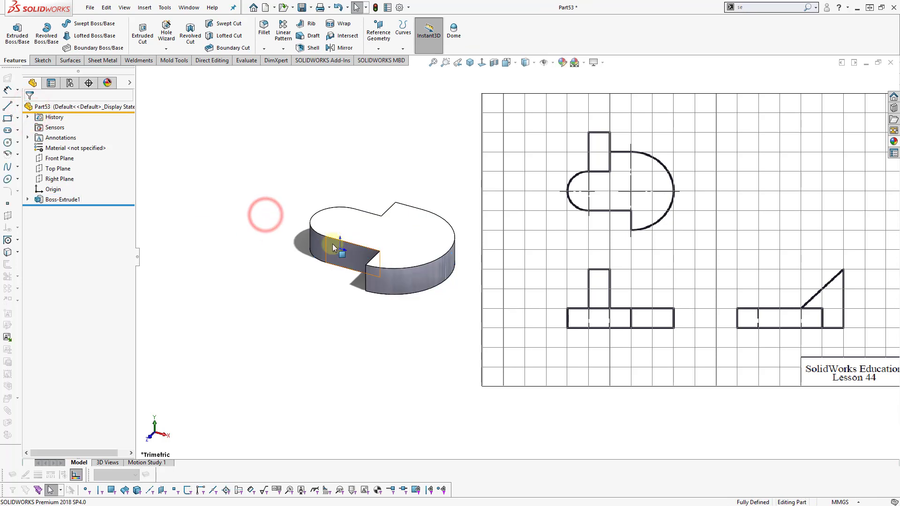
key(f)
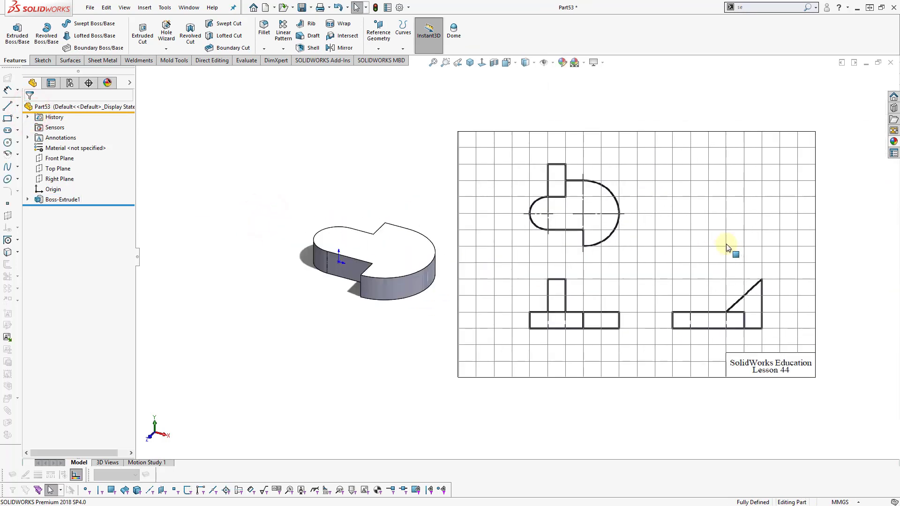
mouse_move(361, 247)
middle_down()
mouse_move(473, 297)
mouse_move(329, 241)
middle_up()
click(341, 241)
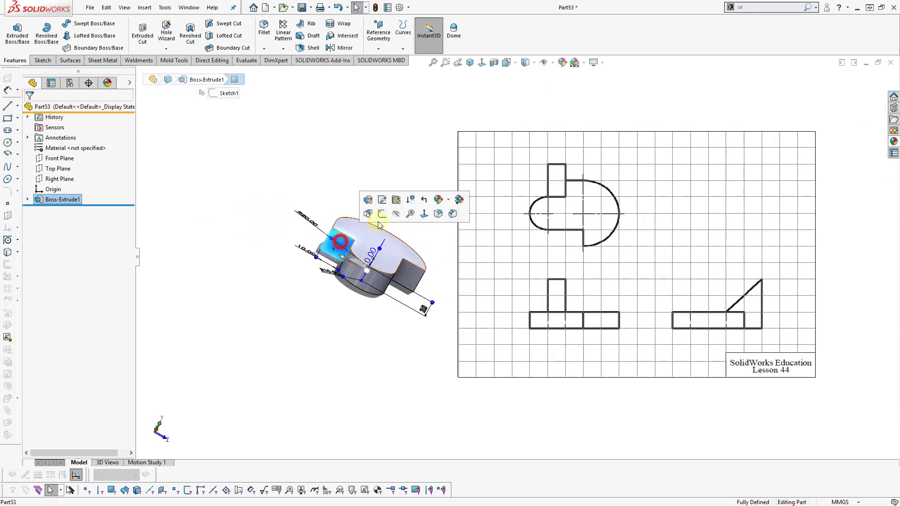
click(382, 214)
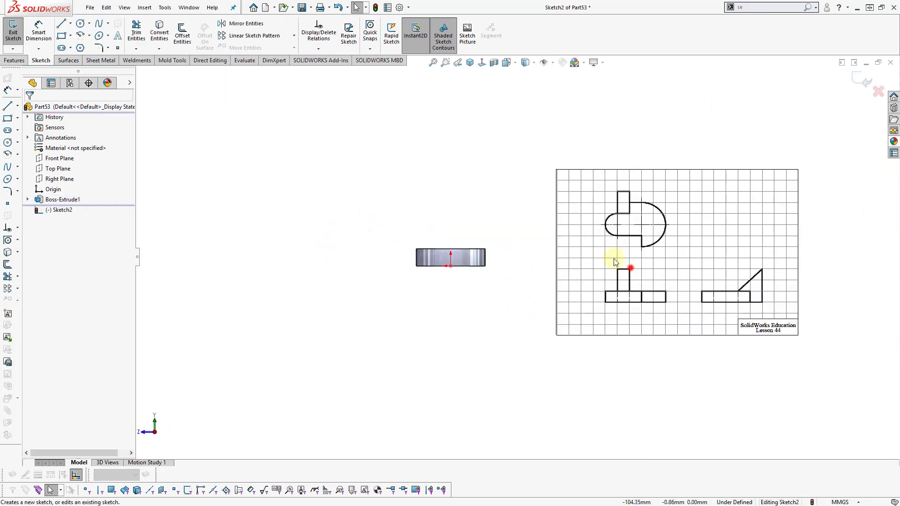
Draw a rectangle from the base's lower corner to a point above the part.
click(630, 267)
scroll(581, 237, down, 2)
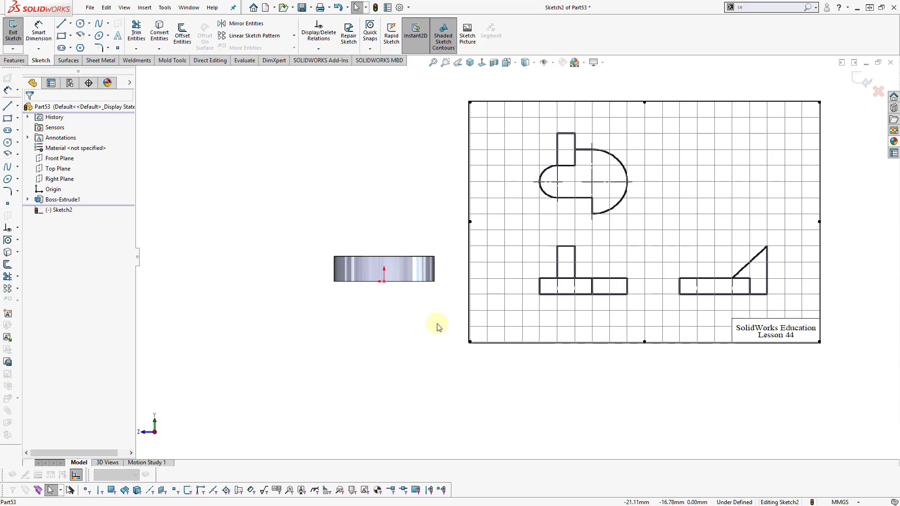
right_drag(443, 333, 432, 286)
click(434, 282)
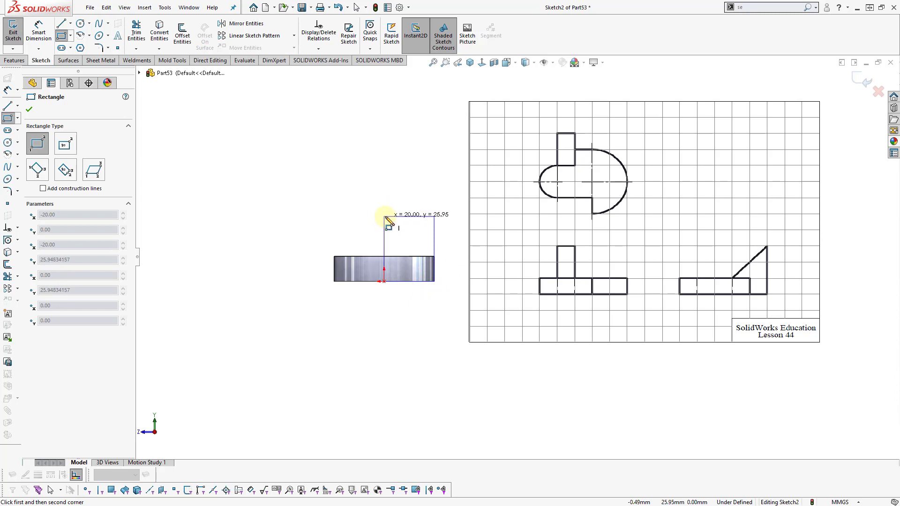
click(400, 223)
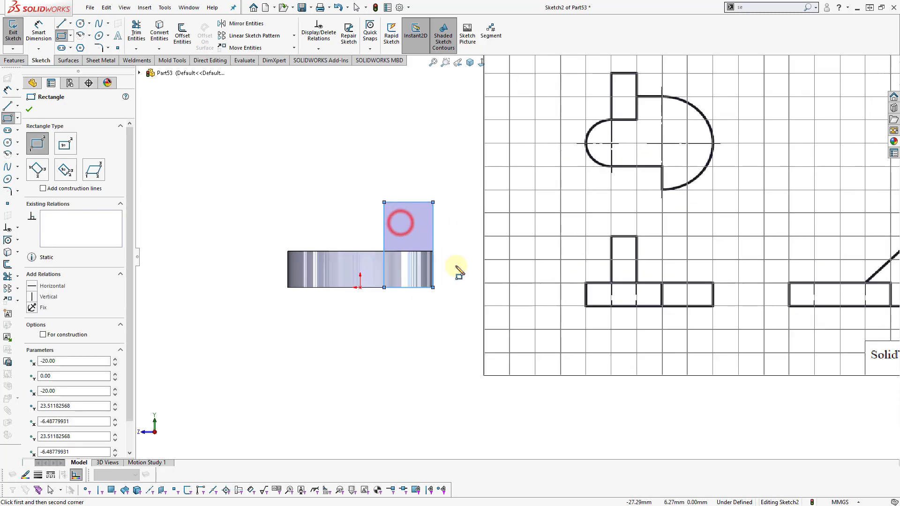
key(Escape)
Reposition the reference picture and draw the rib's diagonal edge across the rectangle.
click(662, 289)
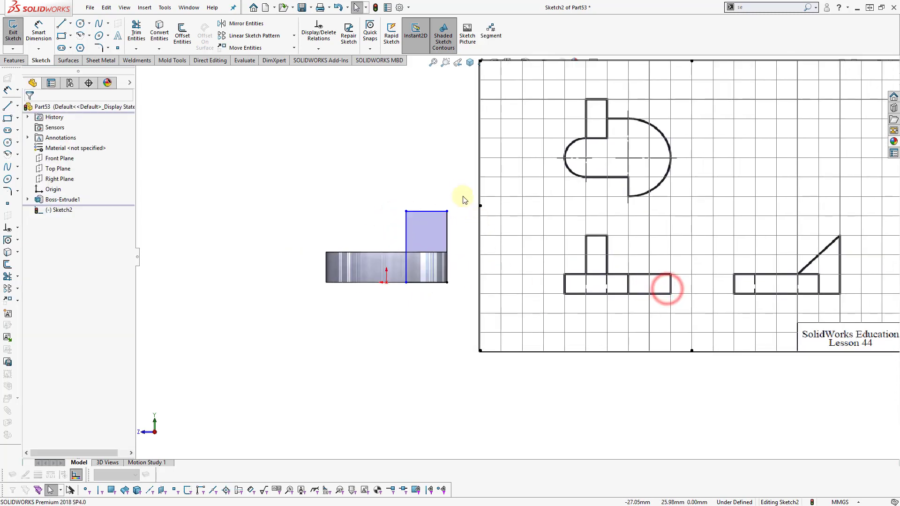
click(458, 191)
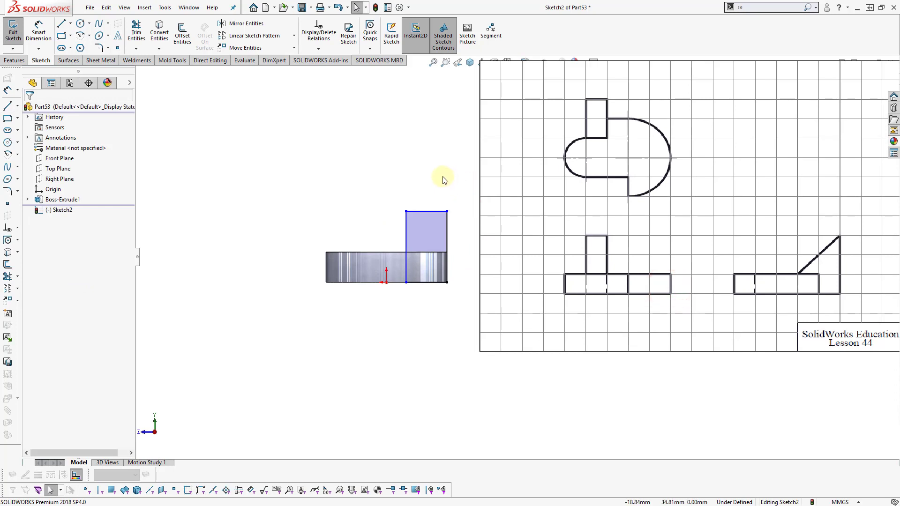
click(546, 194)
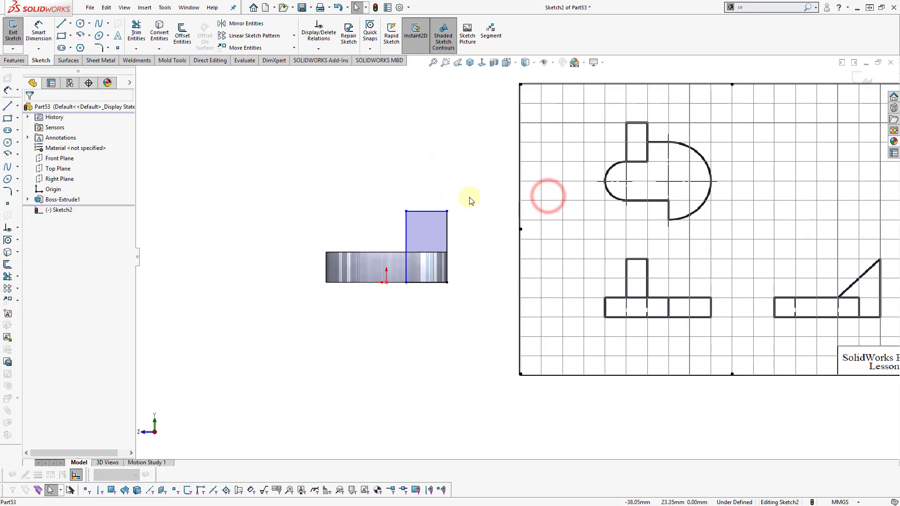
click(468, 196)
mouse_move(500, 183)
right_down()
mouse_move(478, 200)
mouse_move(449, 195)
right_up()
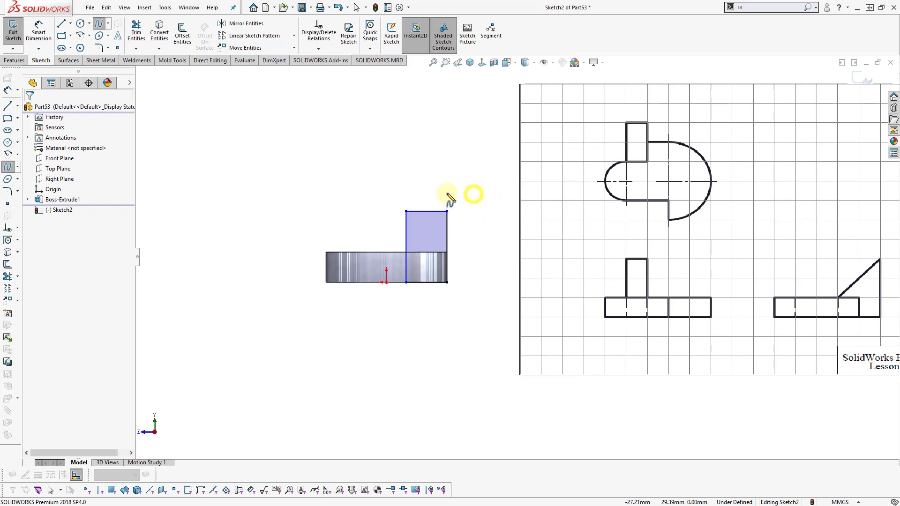
click(447, 212)
click(406, 252)
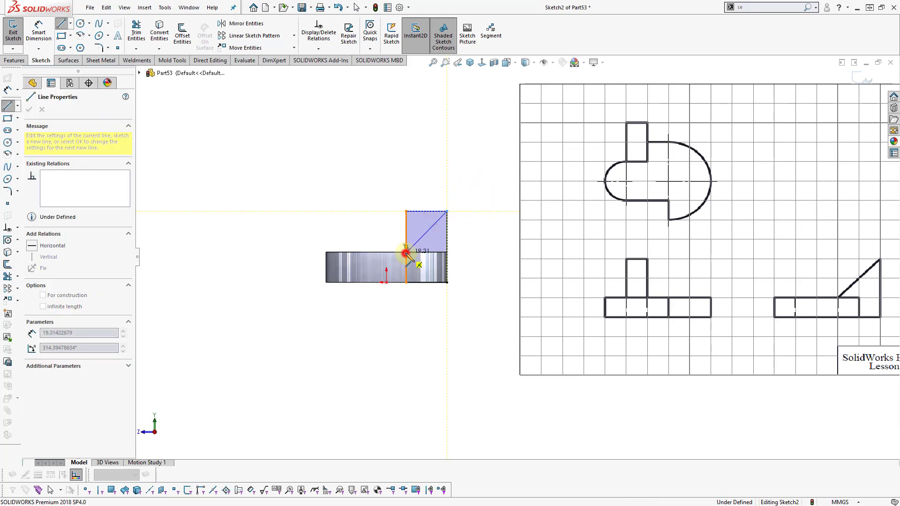
key(Escape)
click(487, 198)
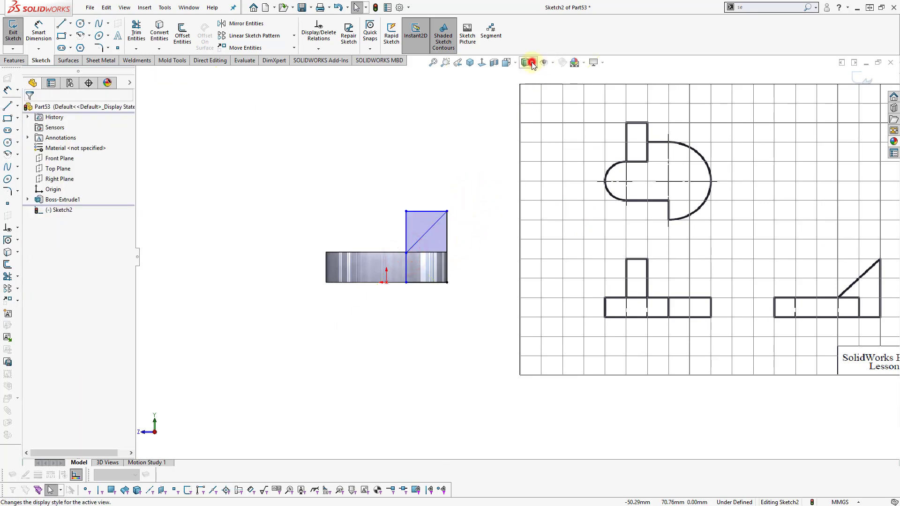
Switch to Hidden Lines Visible and shift the rectangle's left edge rightwards.
click(534, 62)
click(526, 117)
click(464, 197)
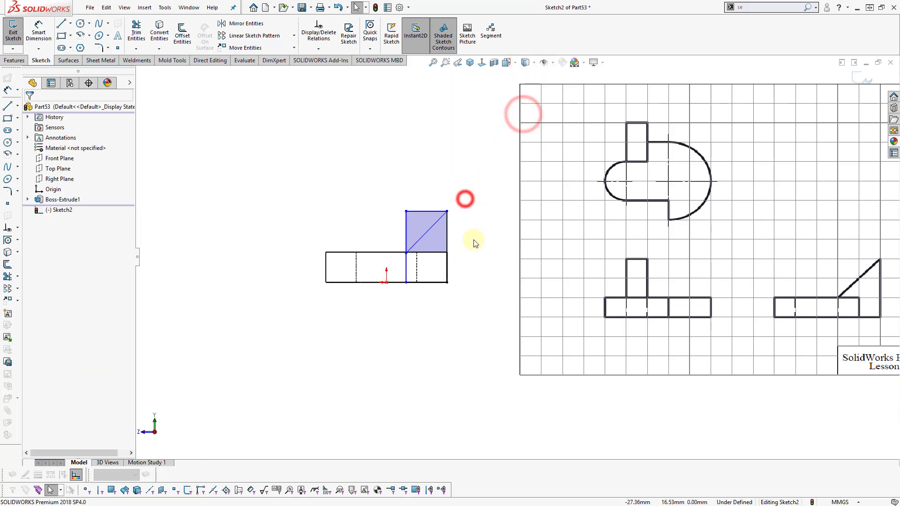
click(407, 283)
drag(407, 283, 426, 282)
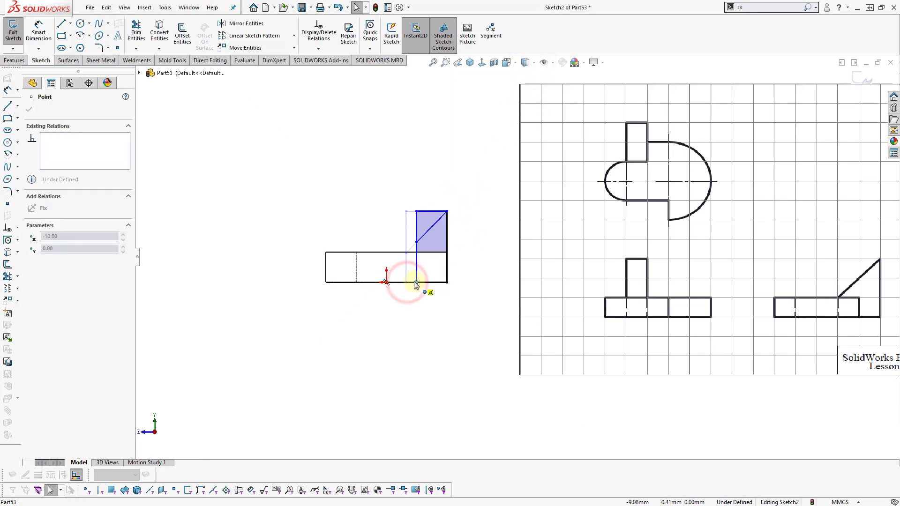
Slide the diagonal's lower end down the vertical edge and trim the square's top and left edges.
click(423, 301)
scroll(424, 301, down, 3)
drag(613, 268, 576, 255)
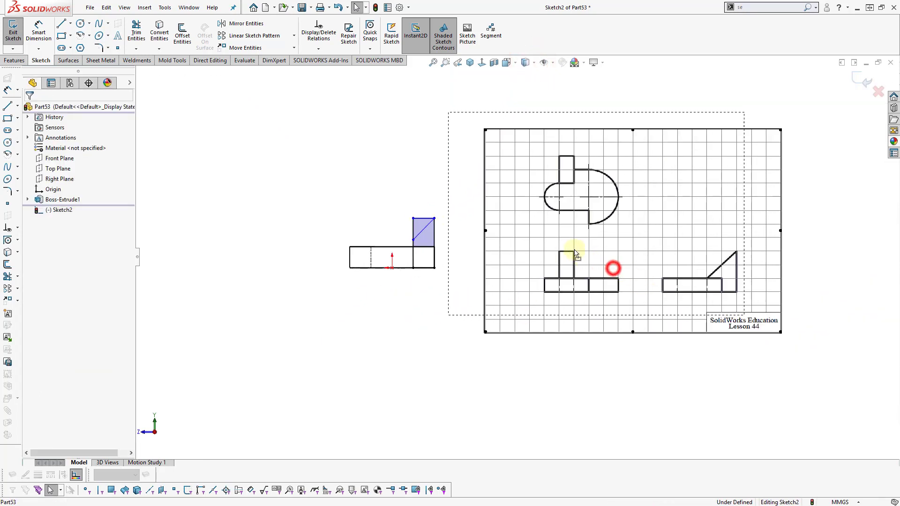
scroll(487, 251, down, 1)
scroll(487, 251, down, 1)
drag(381, 237, 380, 254)
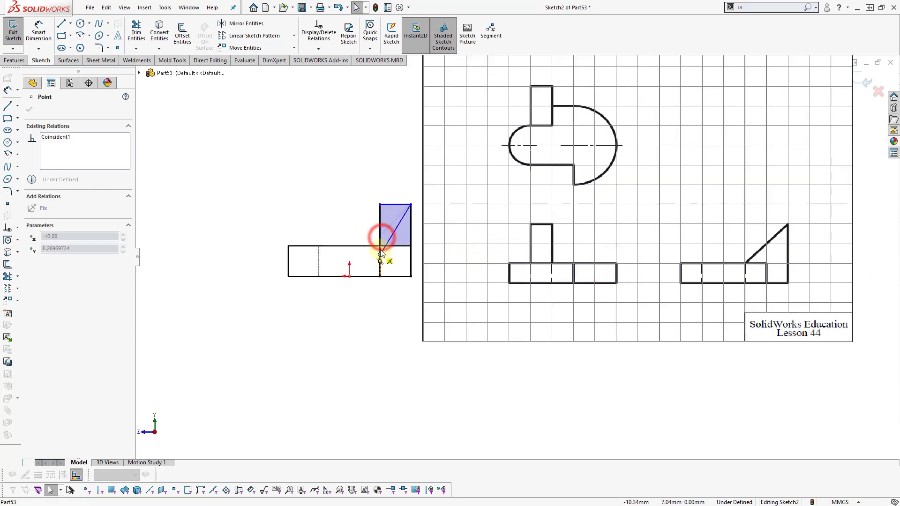
right_drag(335, 137, 316, 170)
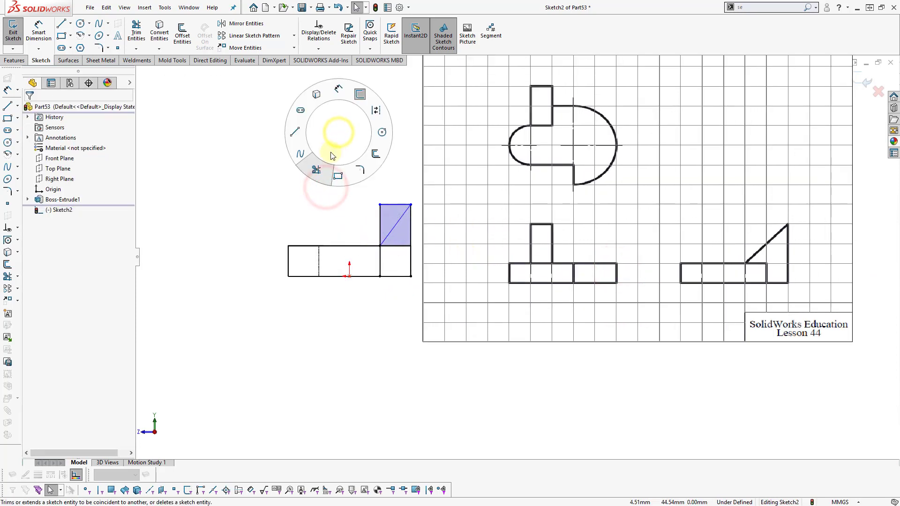
drag(369, 223, 402, 190)
right_drag(403, 190, 402, 150)
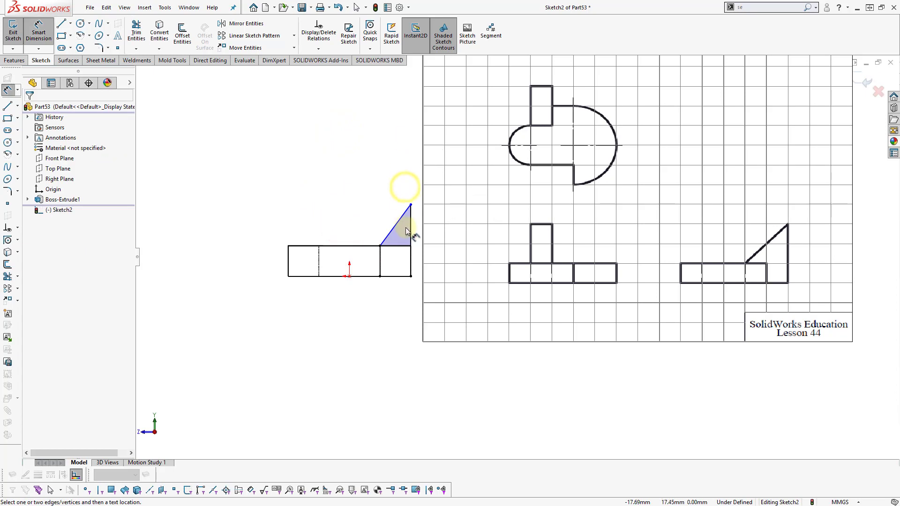
Dimension the triangle's vertical edge height to 30.
click(410, 229)
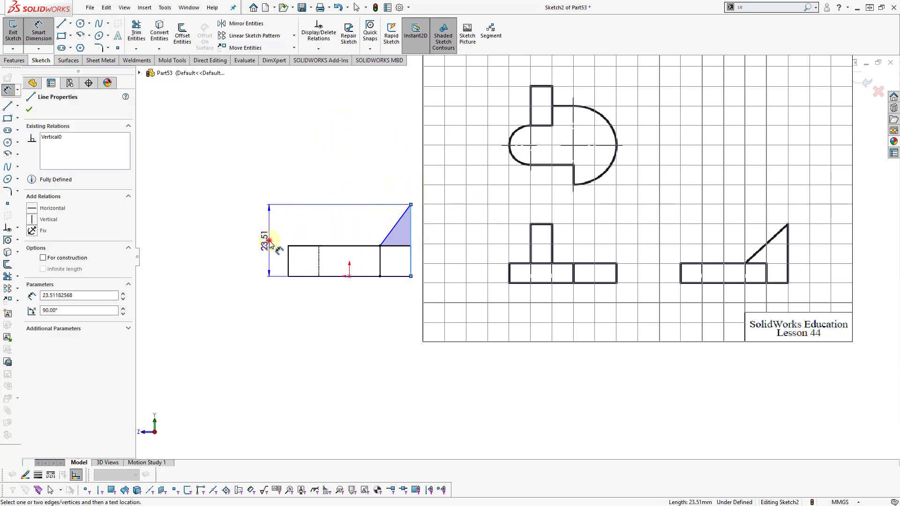
click(269, 241)
text(30)
key(Return)
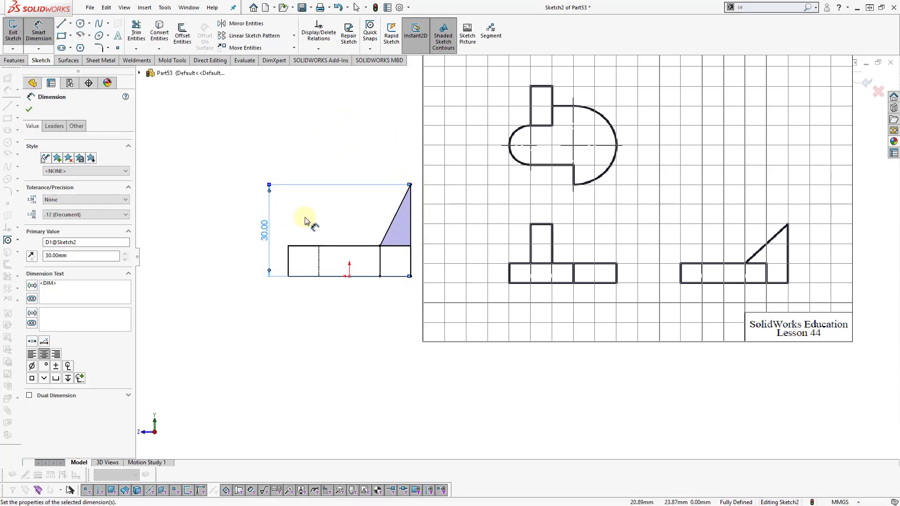
key(z)
scroll(583, 262, down, 1)
scroll(599, 261, down, 3)
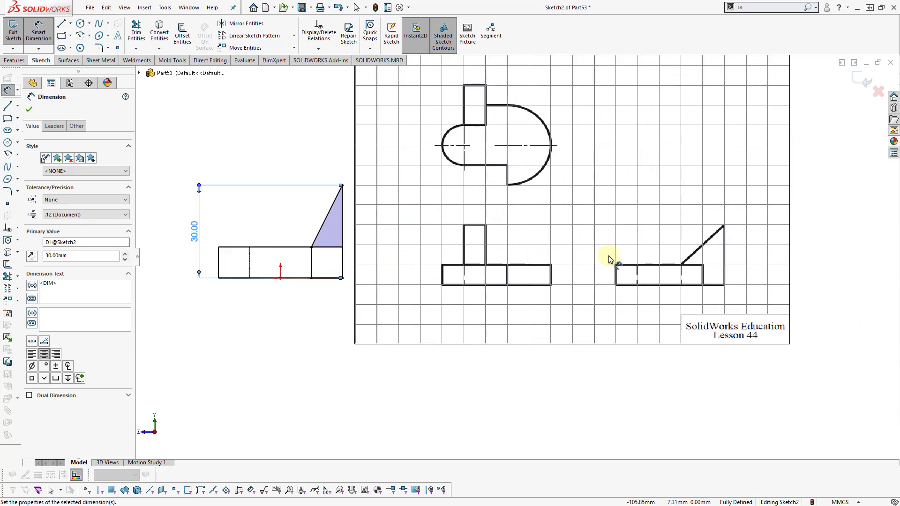
key(Escape)
Move the reference picture aside and drag the triangle's bottom-right corner further right.
drag(575, 243, 651, 251)
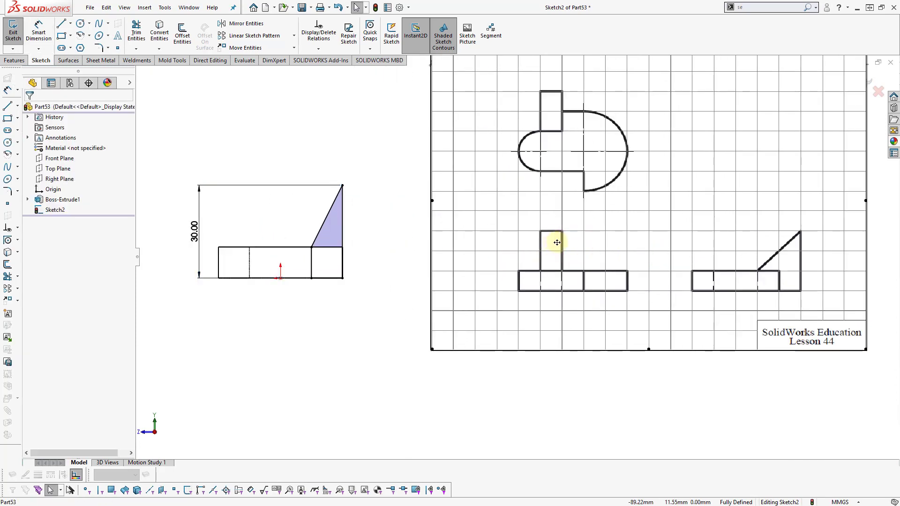
click(332, 298)
click(342, 279)
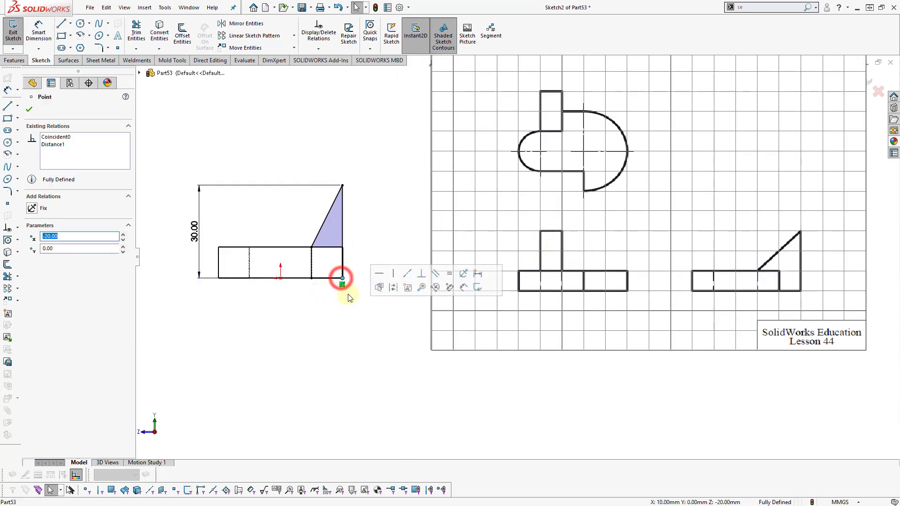
click(343, 283)
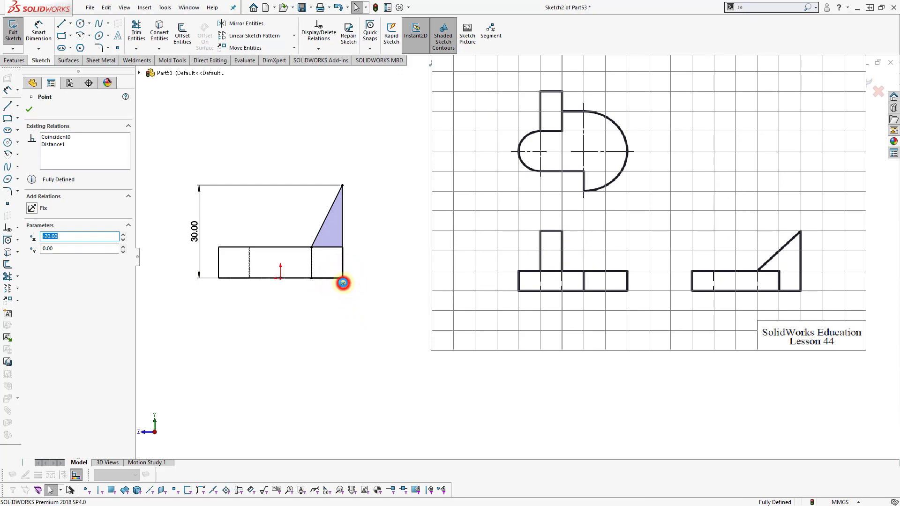
drag(345, 280, 370, 278)
click(367, 317)
Dimension the triangle's bottom line width to 20.
key(d)
click(352, 279)
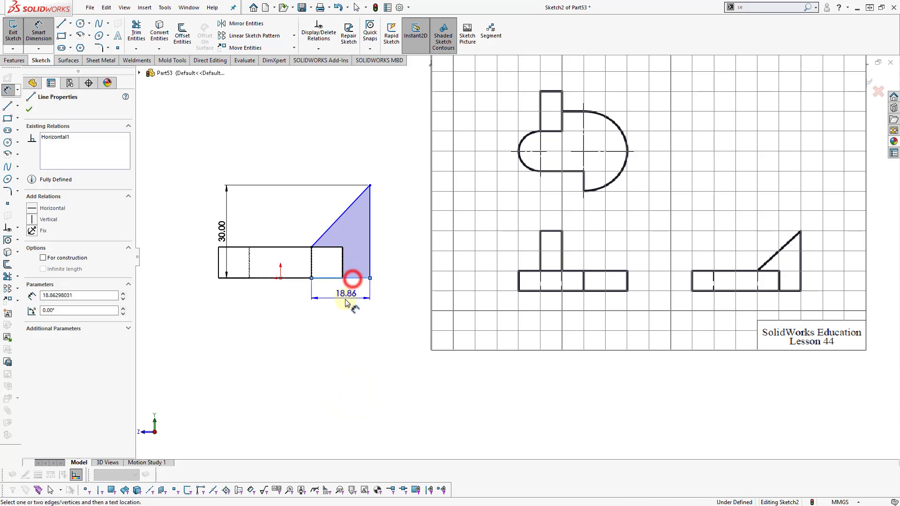
click(345, 302)
text(20)
key(Return)
key(Escape)
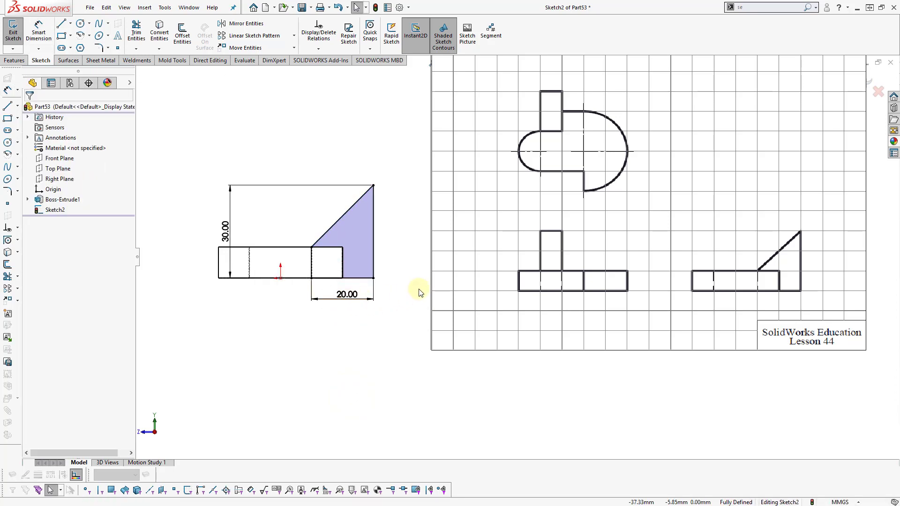
right_click(421, 292)
Extrude the triangle 10 mm Blind as Boss-Extrude2, shown shaded with edges.
click(468, 298)
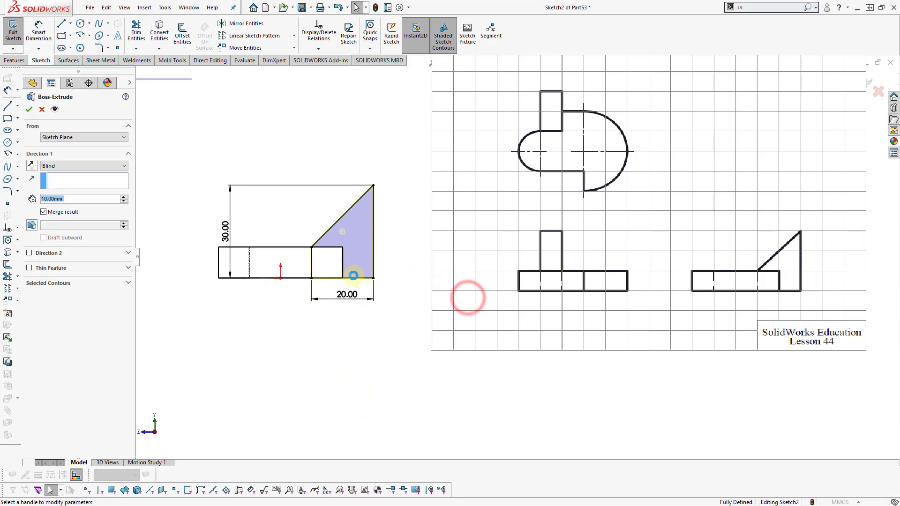
mouse_move(391, 293)
middle_down()
mouse_move(397, 322)
mouse_move(400, 310)
middle_up()
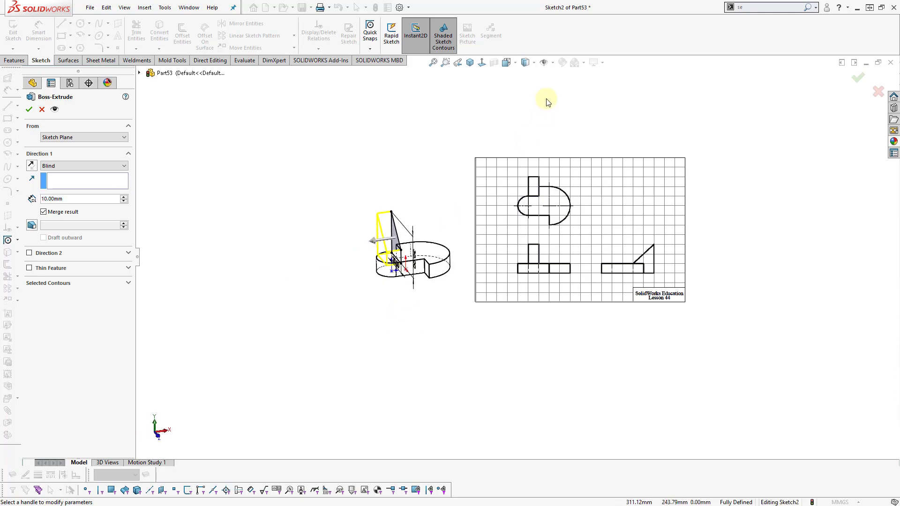
click(531, 77)
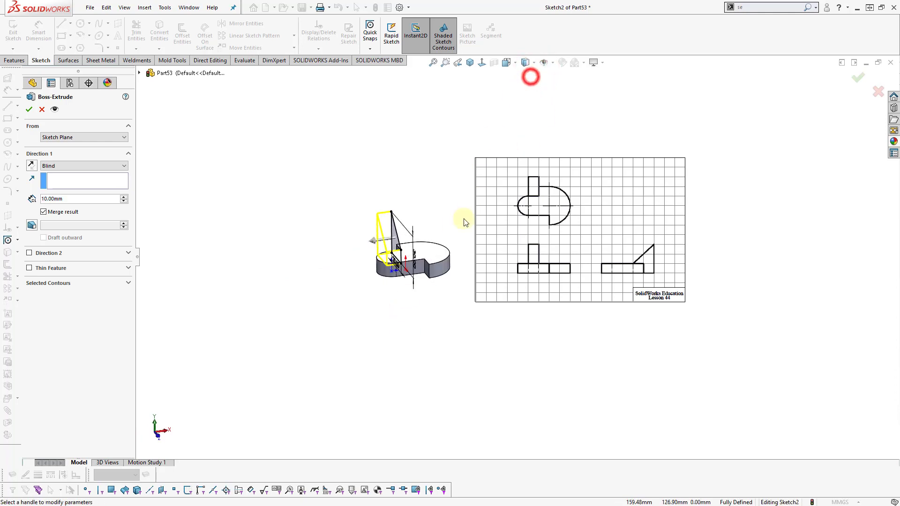
scroll(462, 216, down, 5)
mouse_move(406, 342)
middle_down()
mouse_move(388, 416)
mouse_move(354, 358)
mouse_move(372, 377)
middle_up()
click(29, 110)
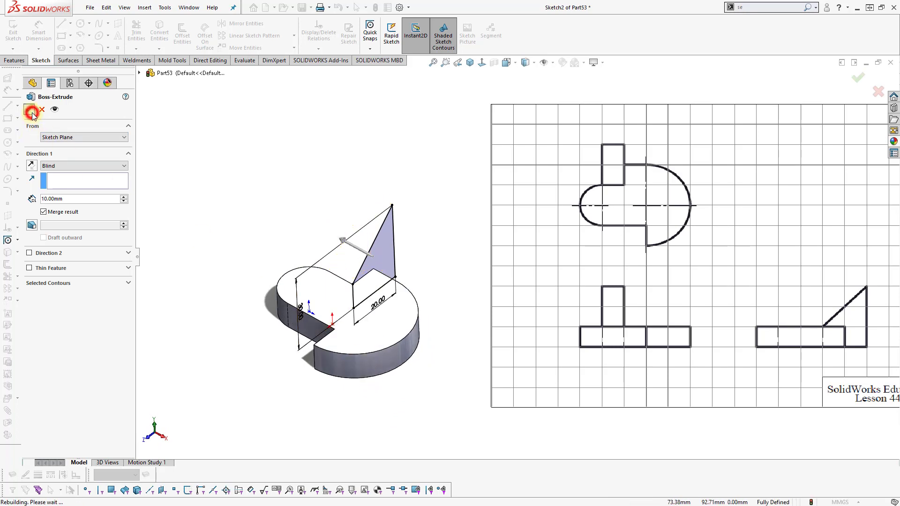
click(263, 196)
Nudge the reference drawing picture aside and view the base's top face head-on.
scroll(558, 291, up, 1)
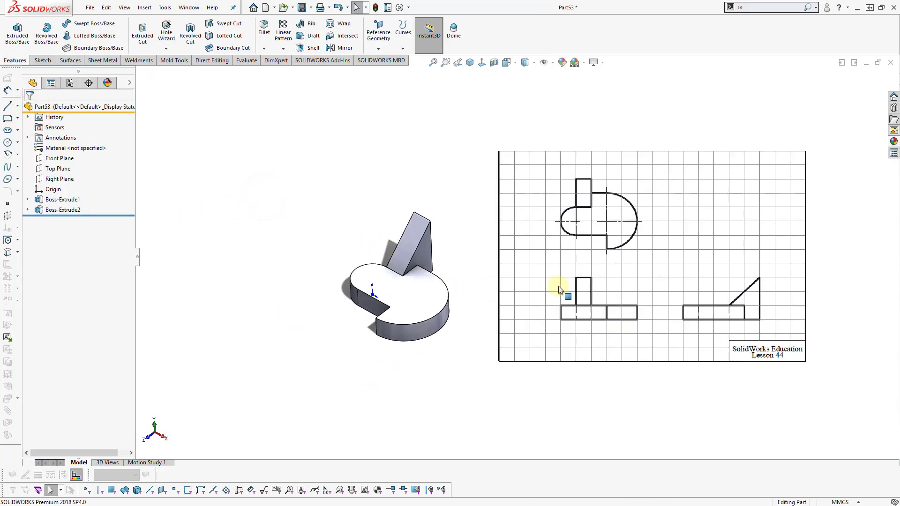
scroll(648, 281, up, 1)
scroll(530, 261, down, 2)
scroll(375, 276, up, 1)
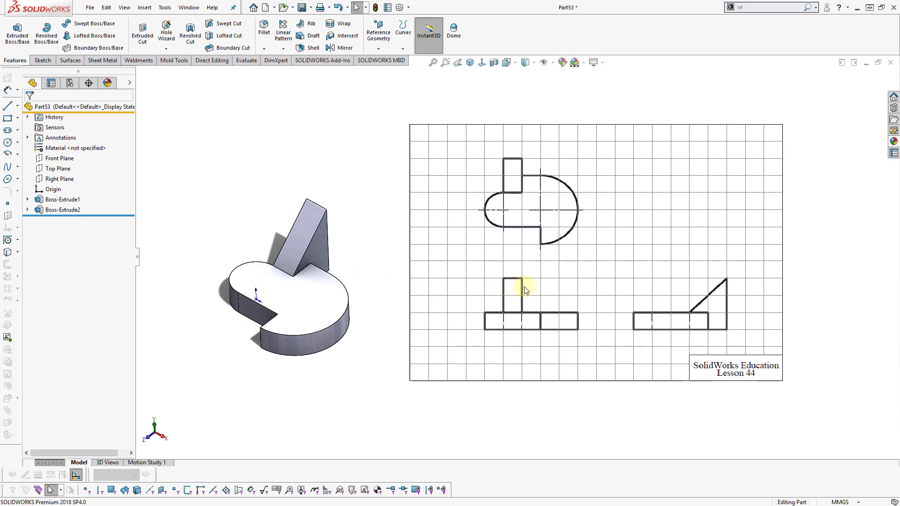
drag(523, 286, 511, 290)
click(366, 290)
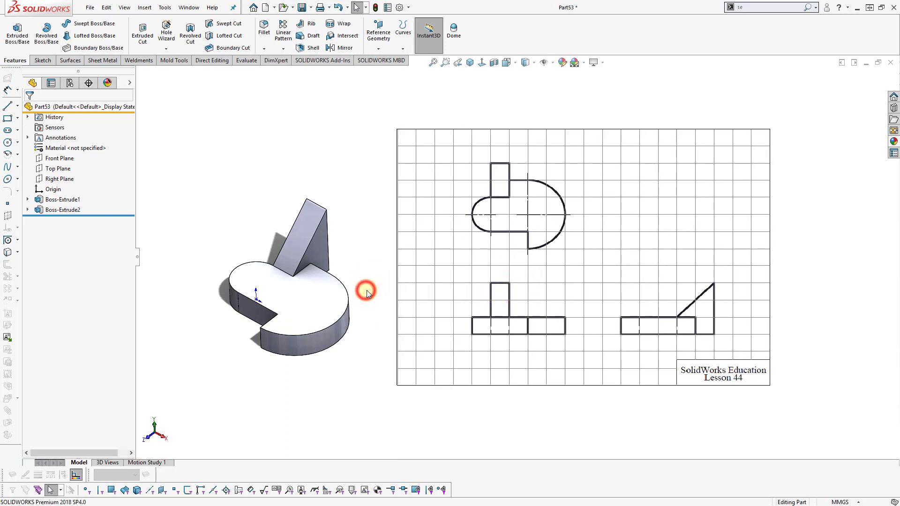
click(266, 313)
key(ctrl+8)
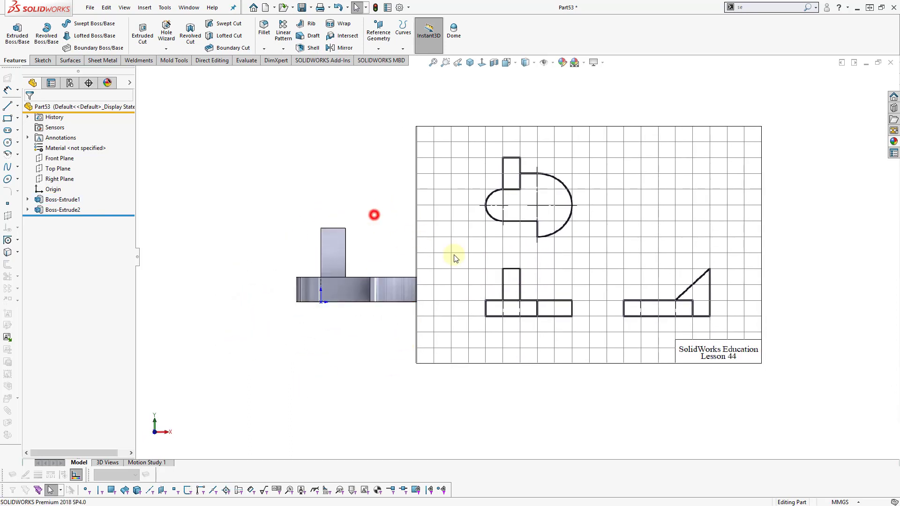
Compare the right, front and top views against the drawing, then finish in isometric view.
drag(529, 253, 591, 247)
scroll(469, 239, down, 1)
click(556, 263)
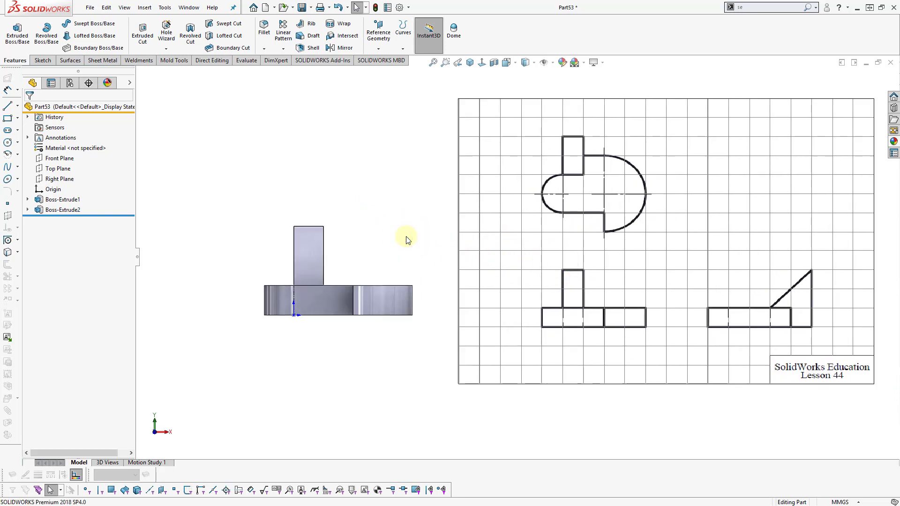
key(ctrl+4)
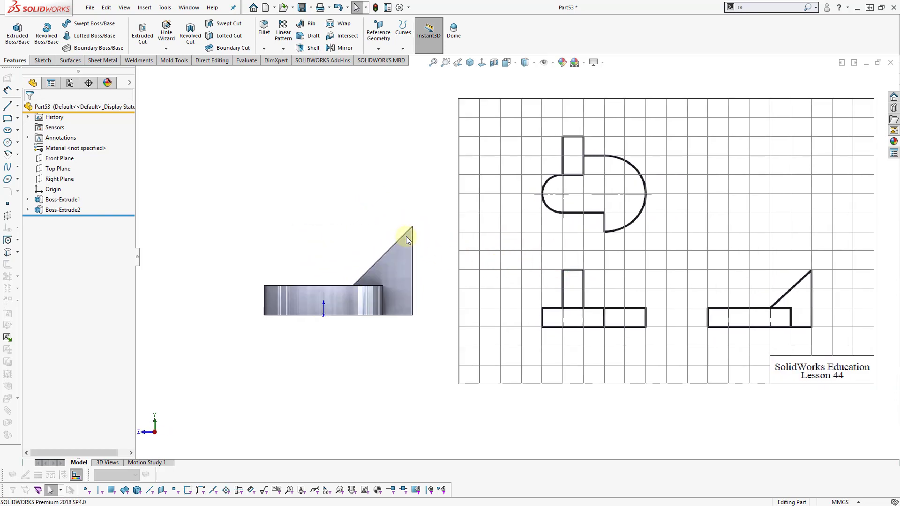
key(ctrl+1)
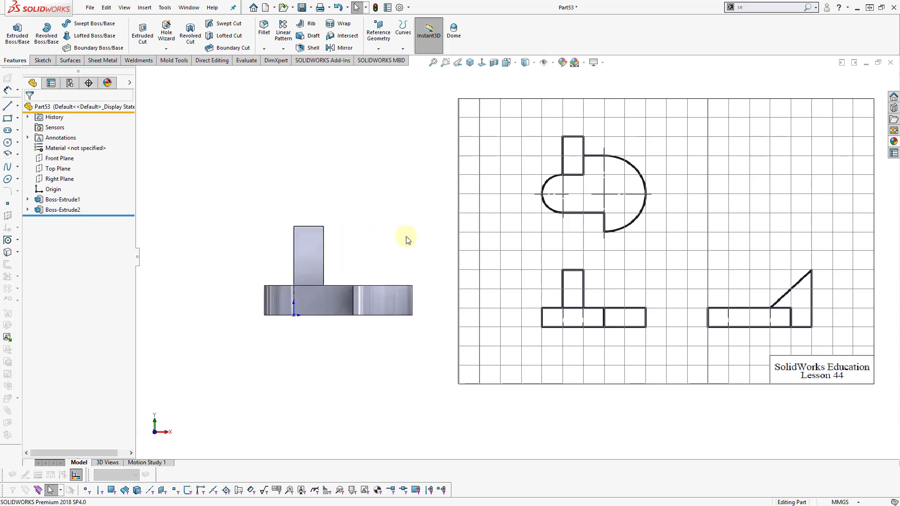
key(ctrl+5)
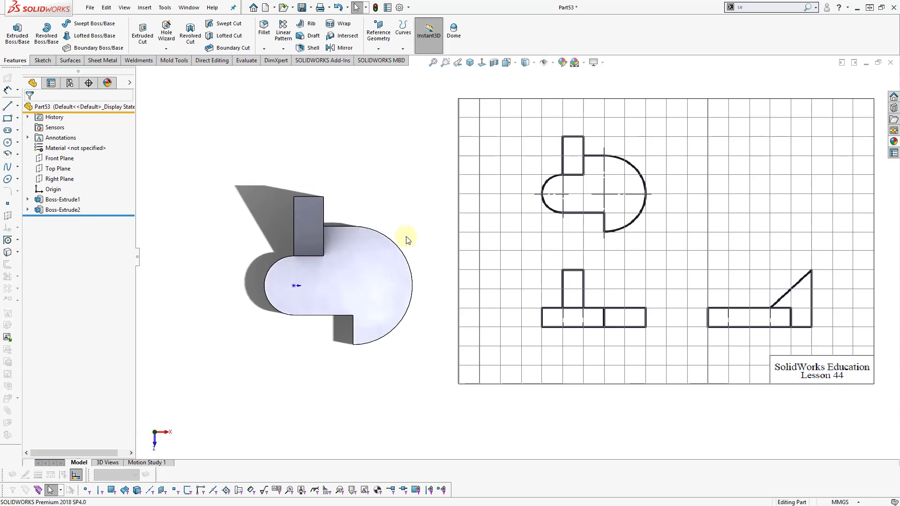
key(ctrl+1)
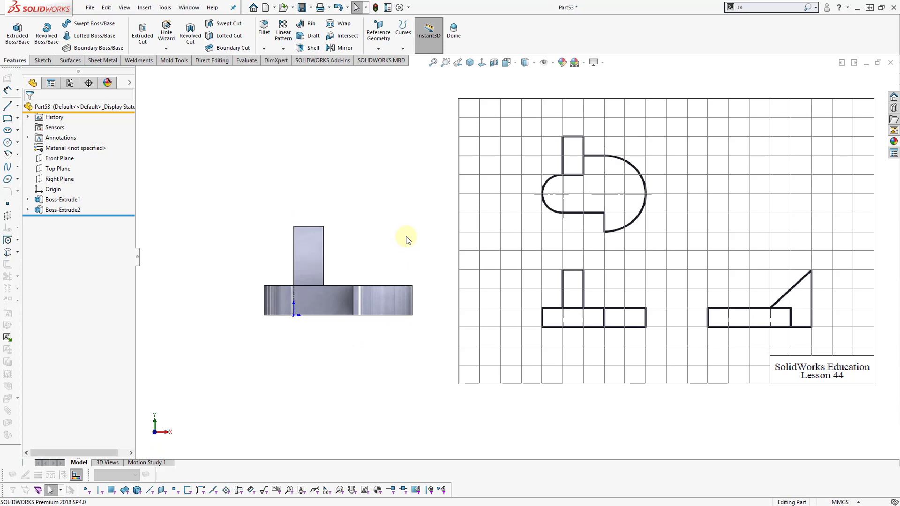
key(ctrl+7)
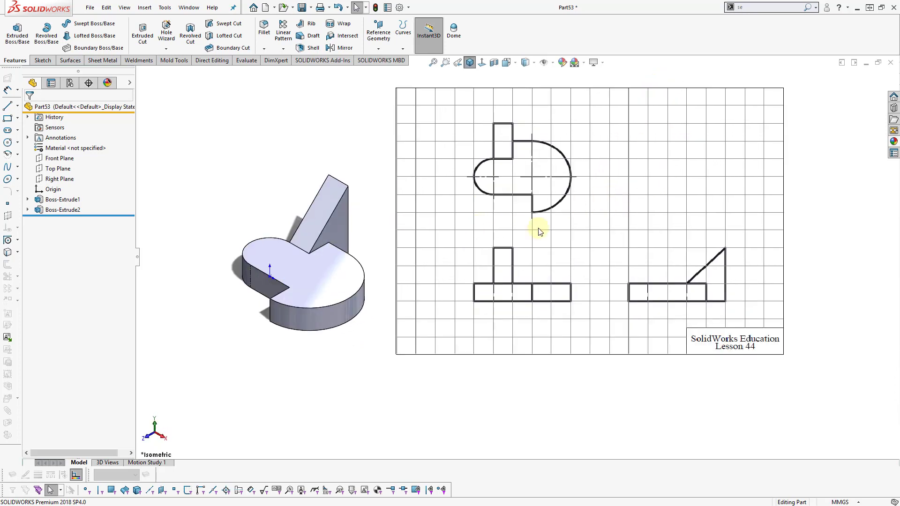